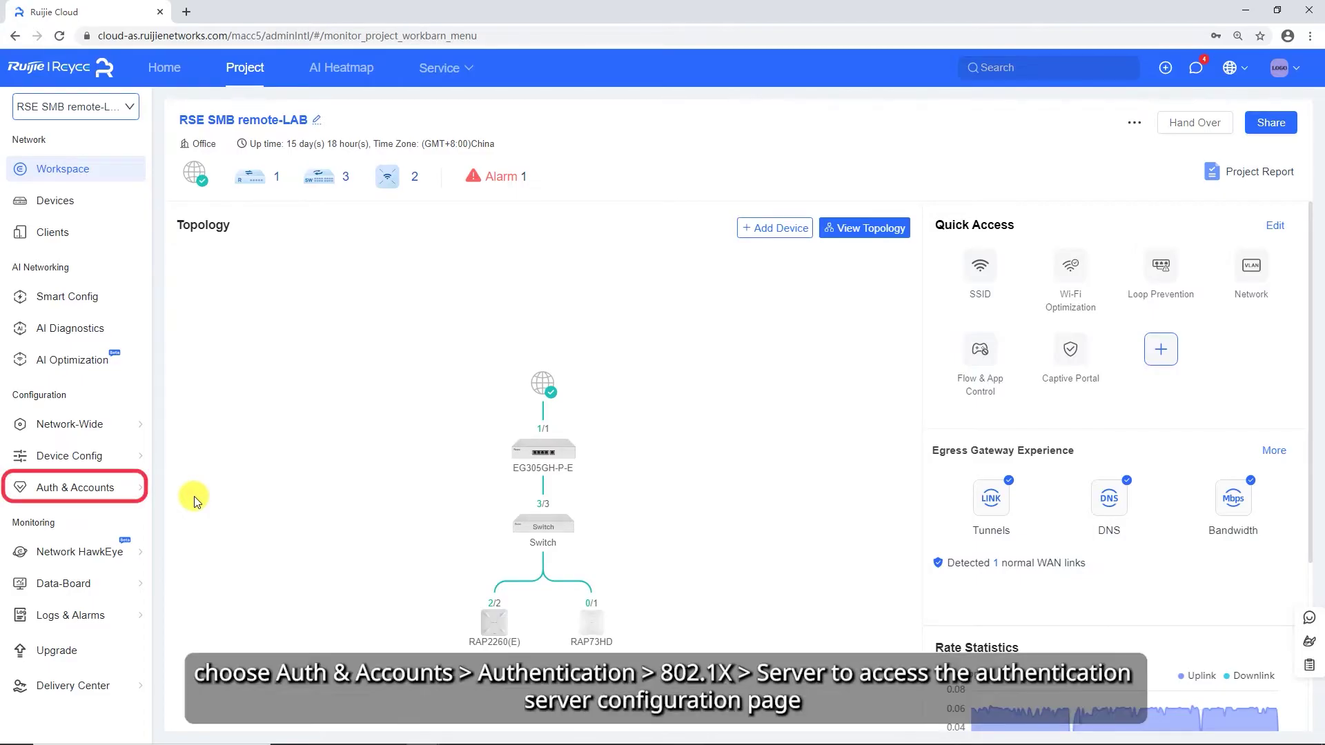
Go to the 802.1X Server page under Auth & Accounts and start adding a server group.
{"action": "left_click", "coordinate": [76, 487]}
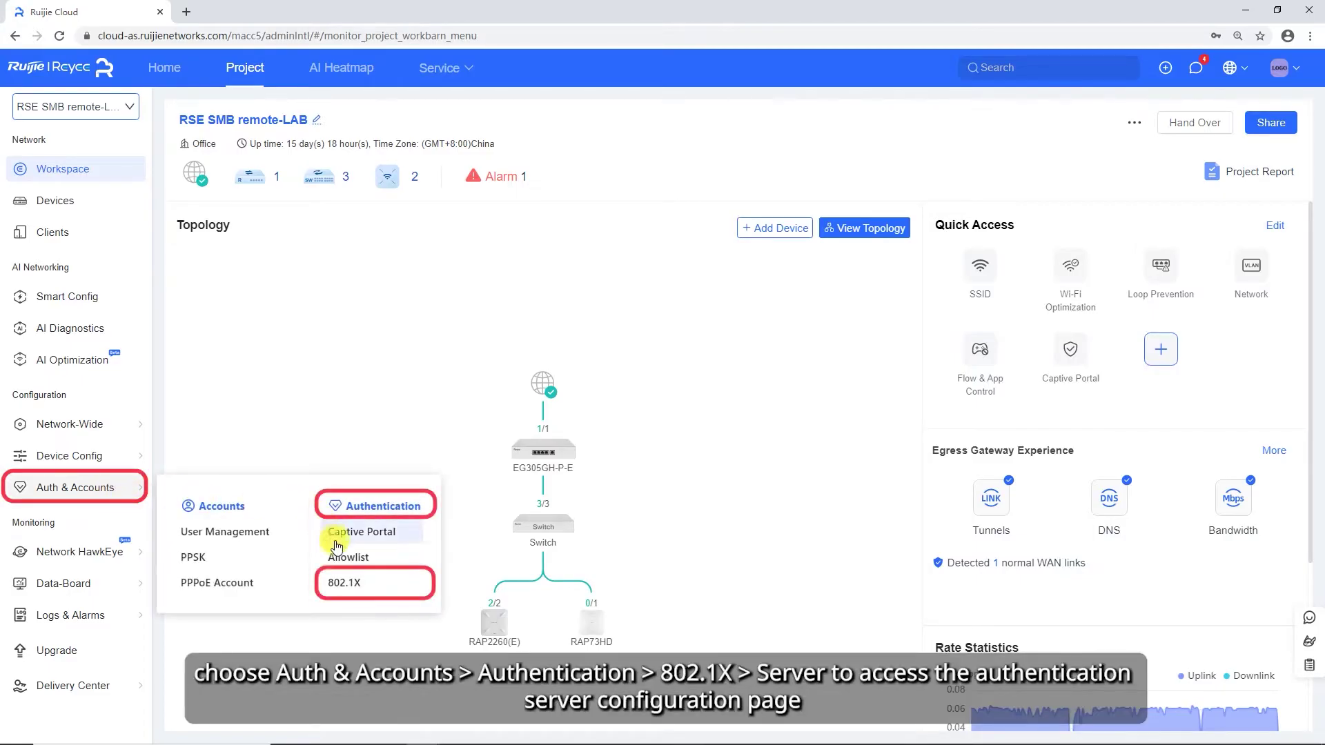
{"action": "left_click", "coordinate": [341, 583]}
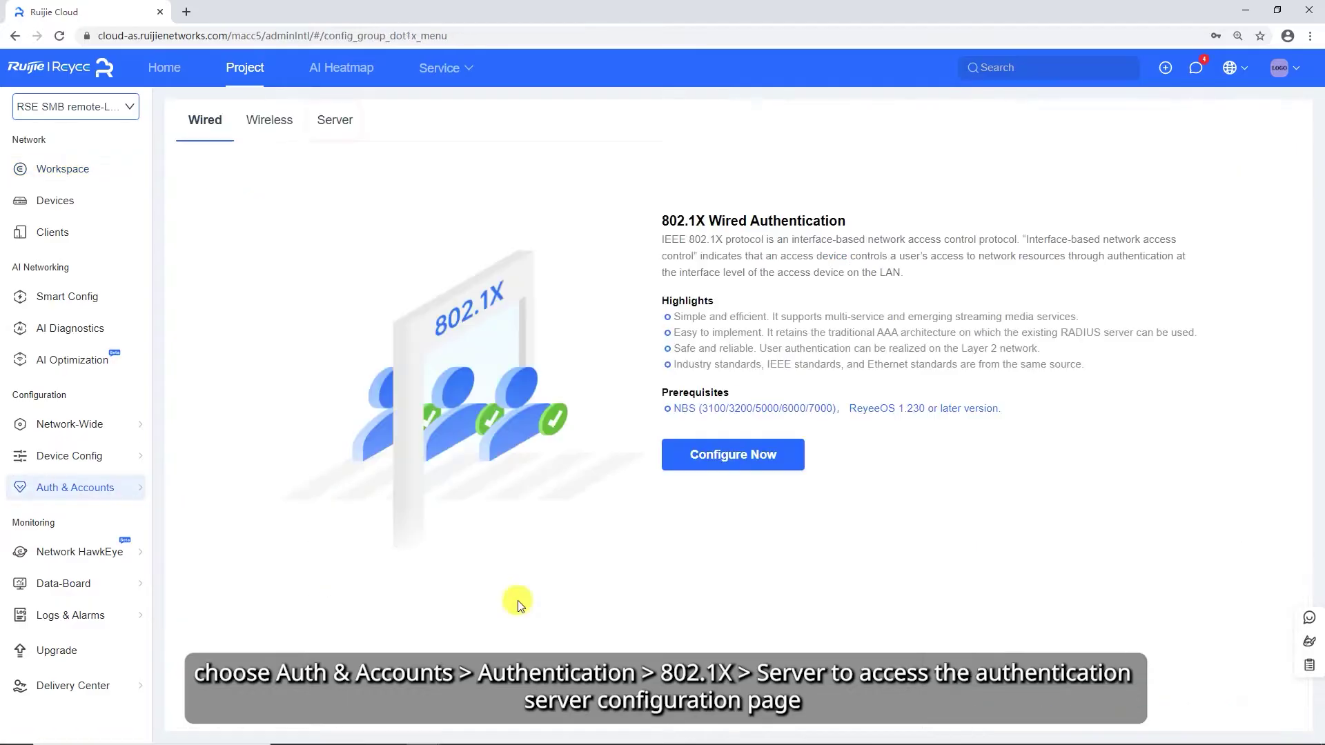
{"action": "left_click", "coordinate": [334, 120]}
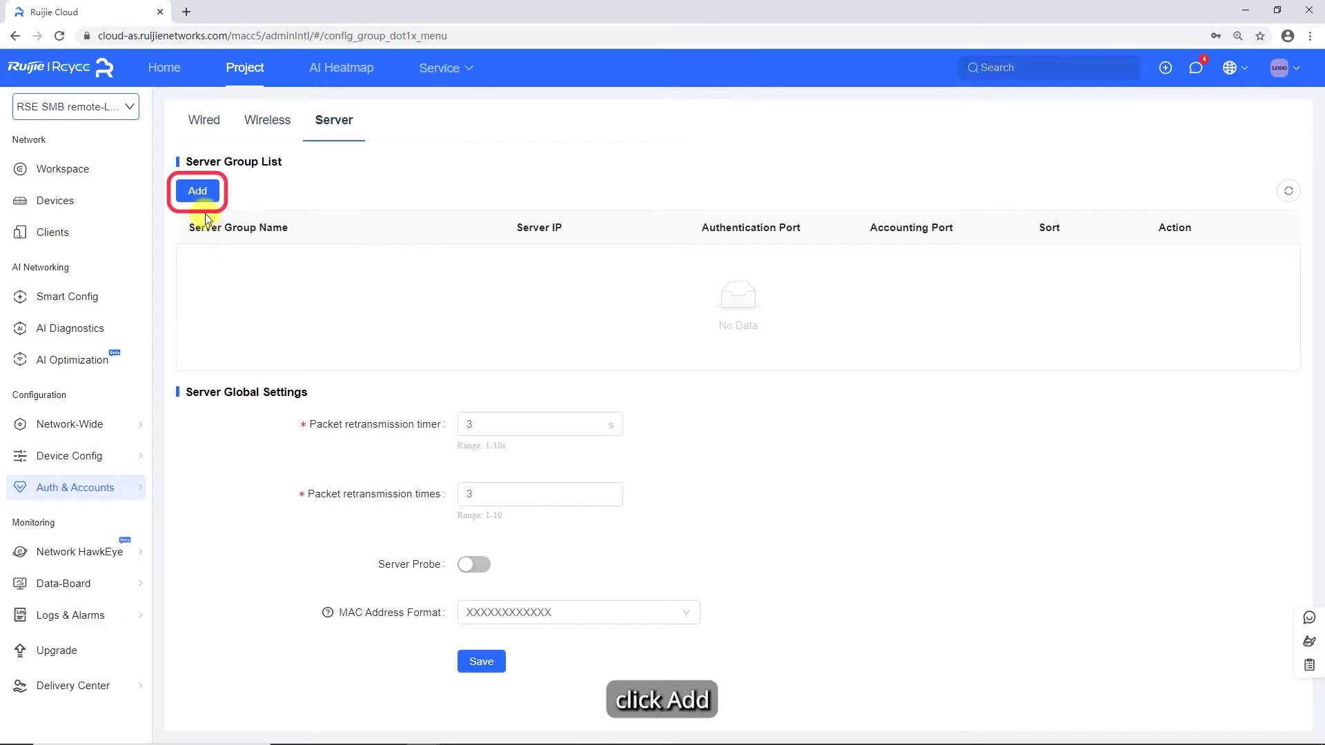
{"action": "left_click", "coordinate": [197, 191]}
Create server group group1 with server1 at 10.52.57.123 and its shared key.
{"action": "left_click", "coordinate": [606, 228]}
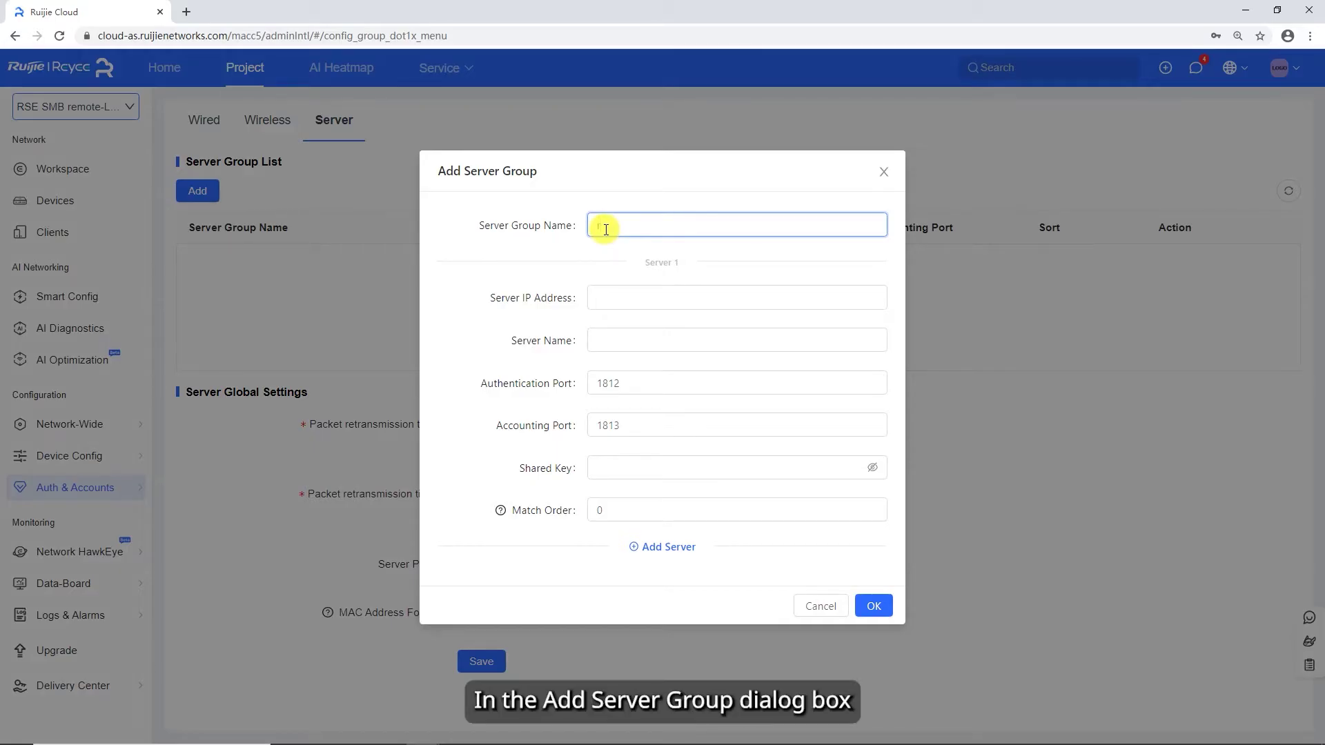
{"action": "type", "text": "group1"}
{"action": "left_click", "coordinate": [616, 299]}
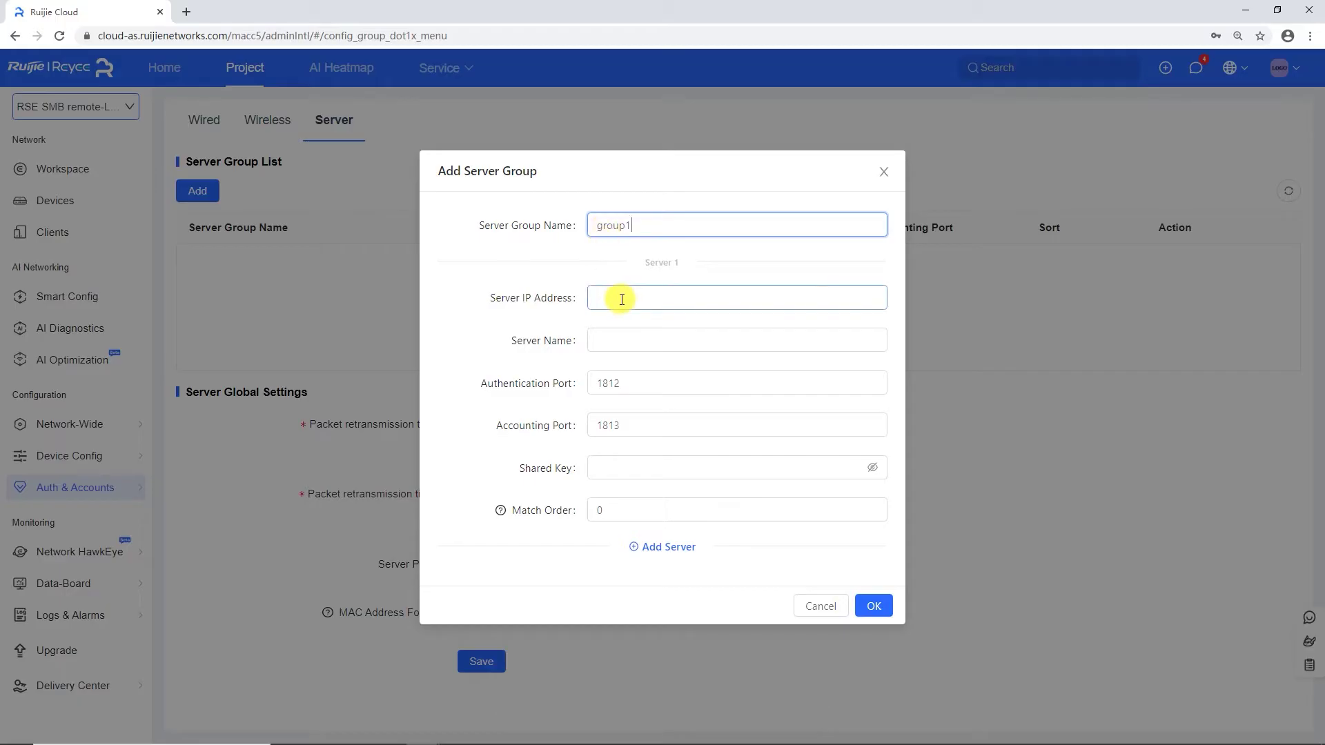
{"action": "type", "text": "10"}
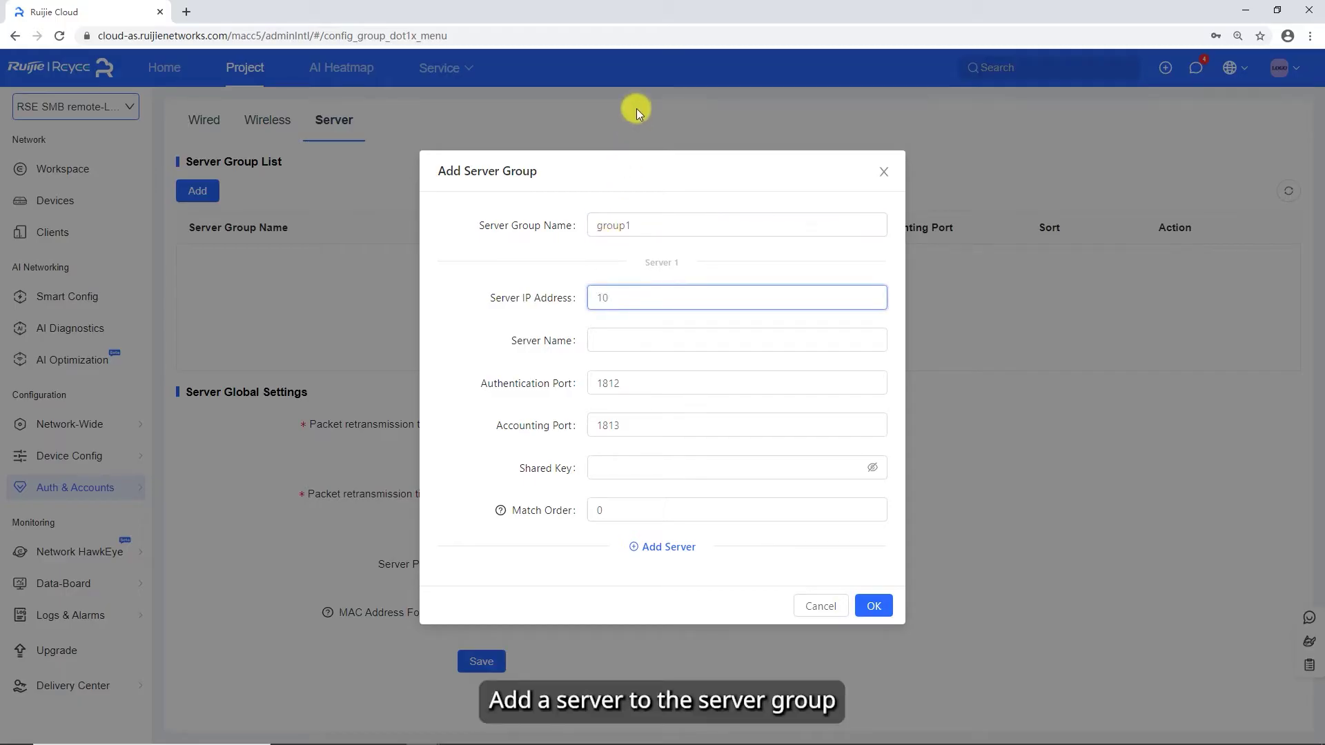
{"action": "type", "text": ".52.57.123"}
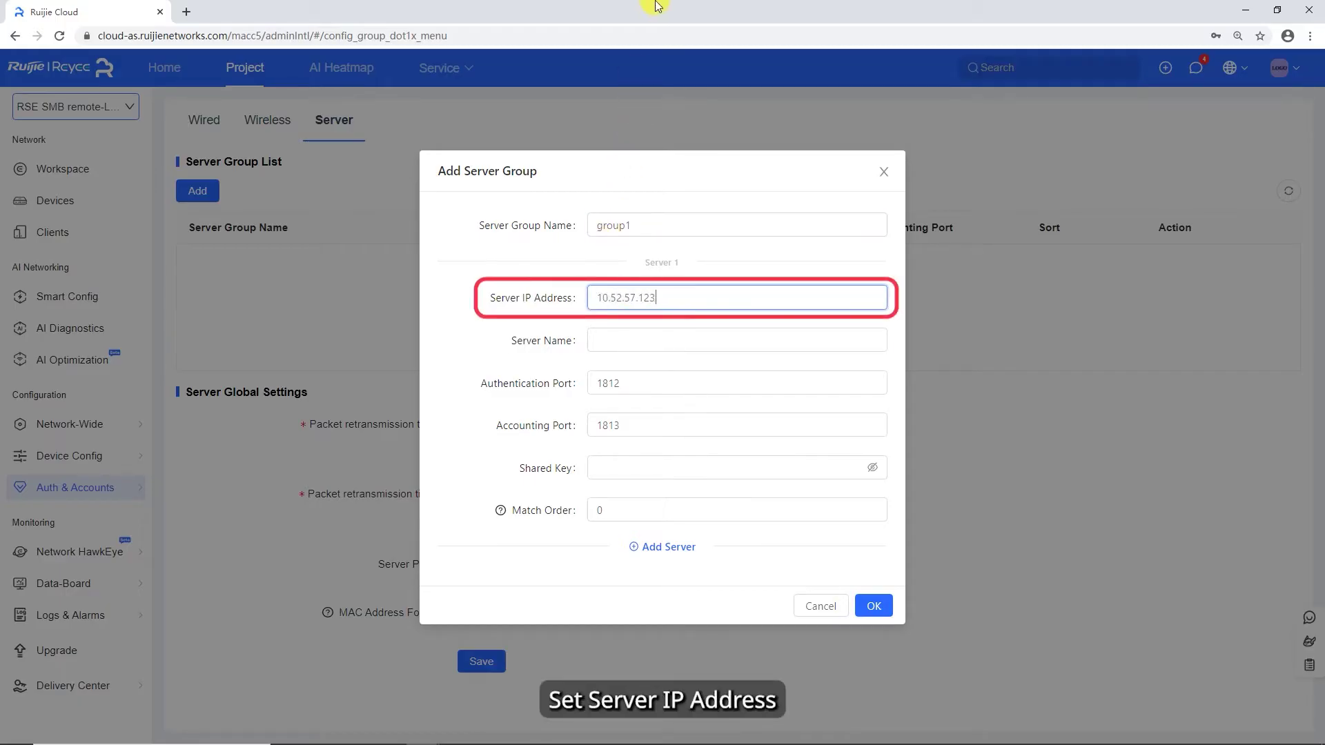
{"action": "key", "text": "Tab"}
{"action": "type", "text": "server1"}
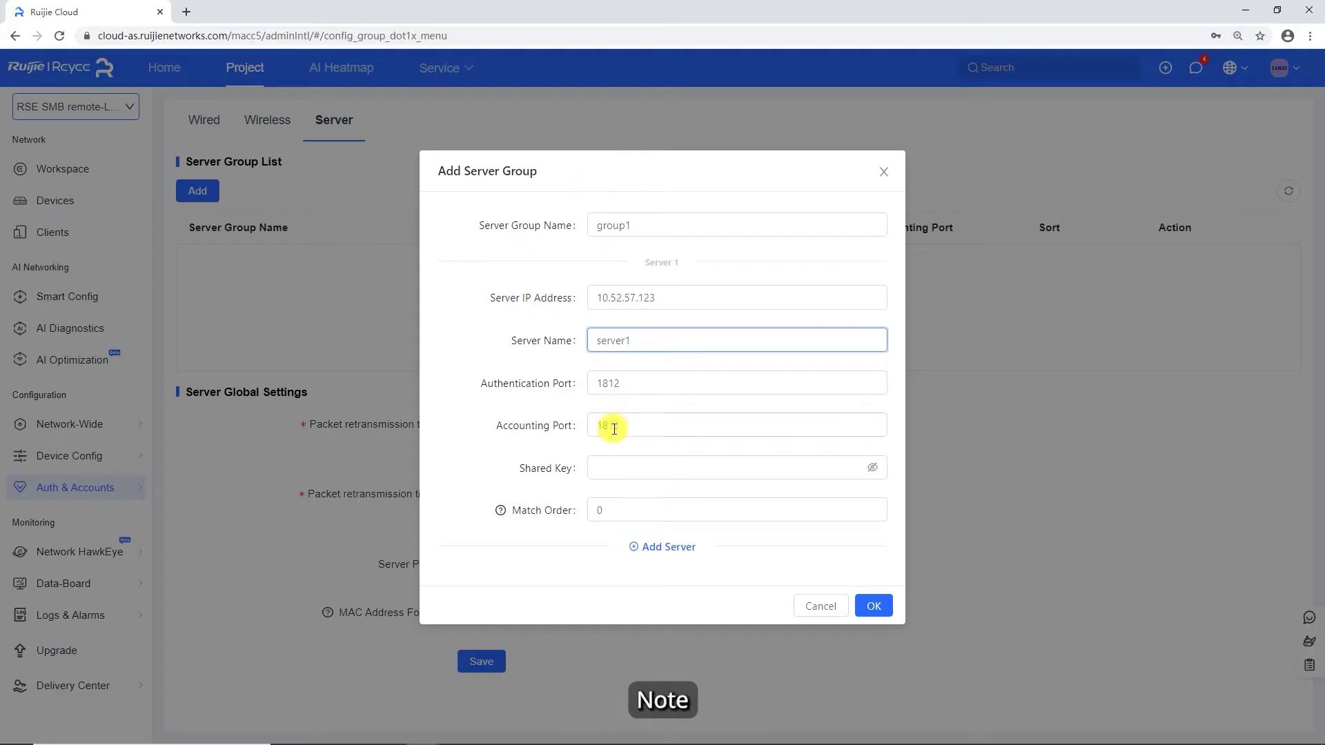
{"action": "left_click", "coordinate": [607, 468]}
{"action": "type", "text": "••••••••"}
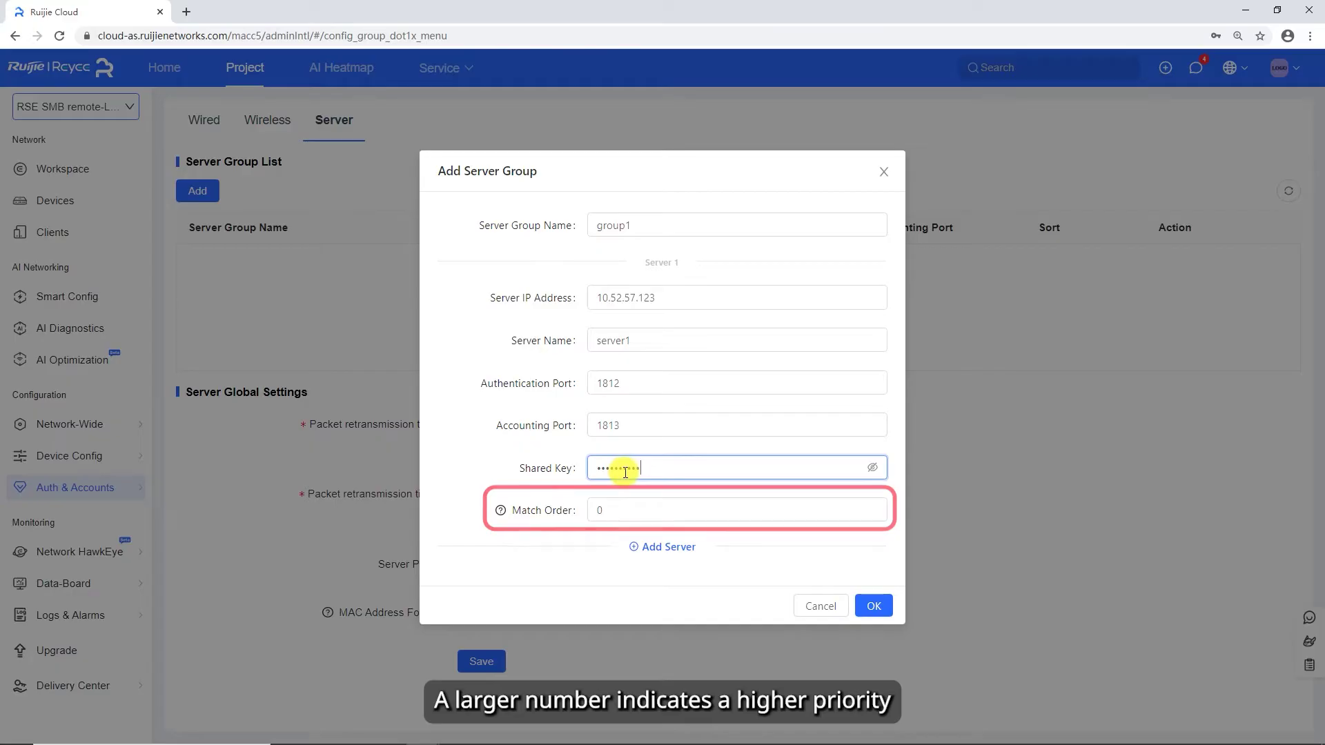
Add a second, still empty, server entry to the group.
{"action": "left_click", "coordinate": [675, 548]}
{"action": "scroll", "coordinate": [702, 481], "scroll_direction": "down", "scroll_amount": 1}
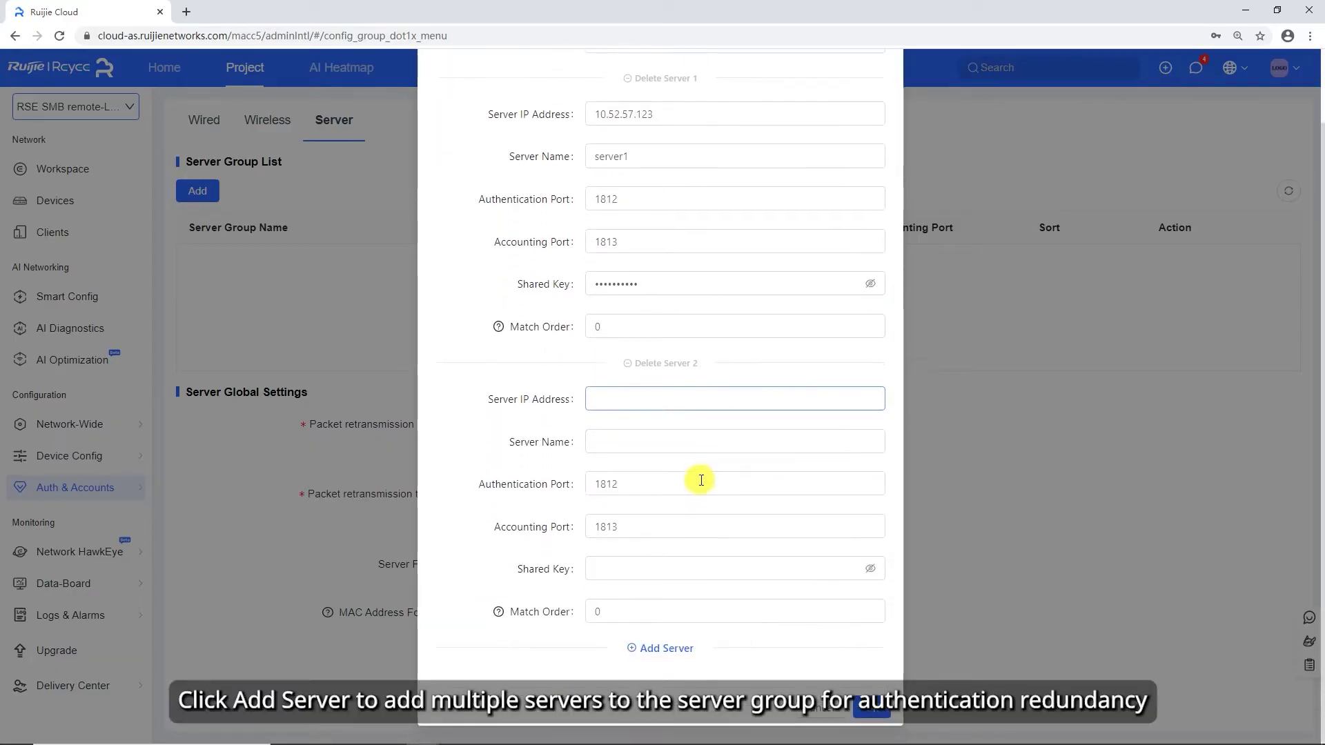
{"action": "left_click", "coordinate": [614, 397]}
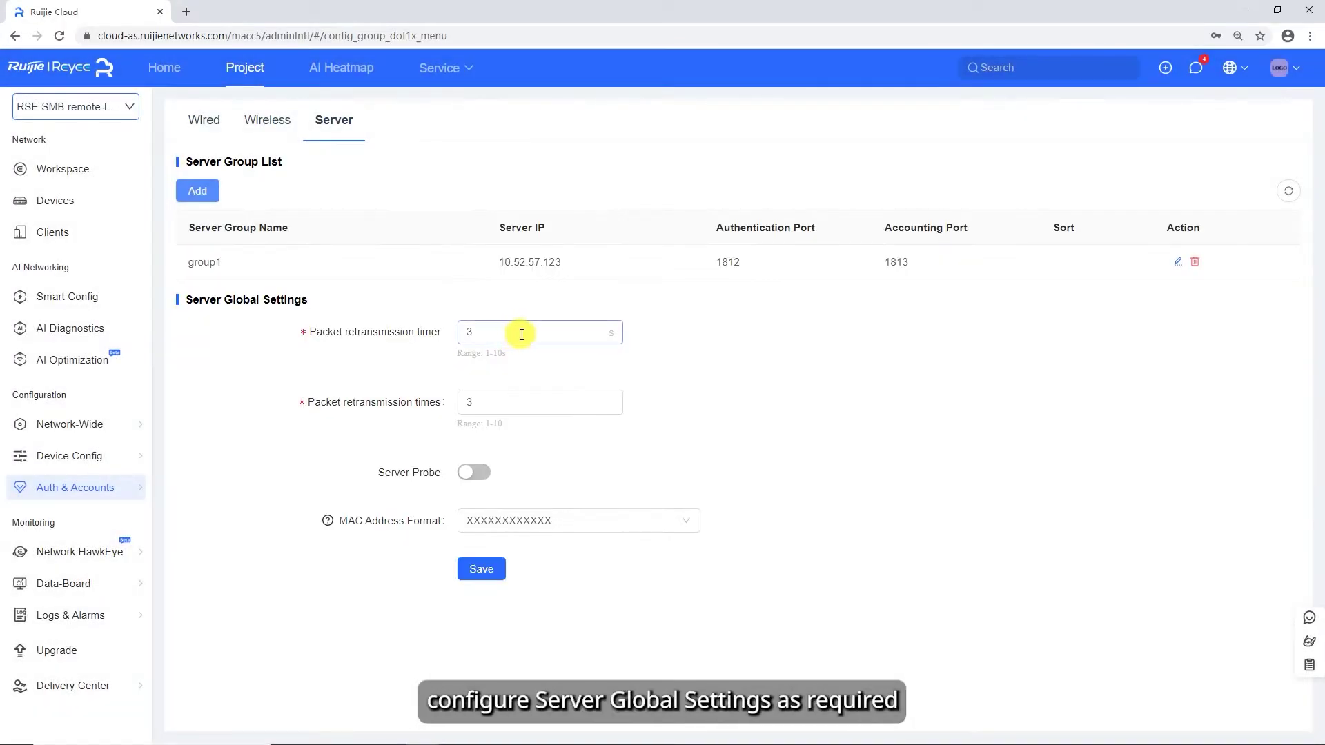
Enable Server Probe with a 1 min interval, count 5 and a probe username.
{"action": "left_click", "coordinate": [474, 473]}
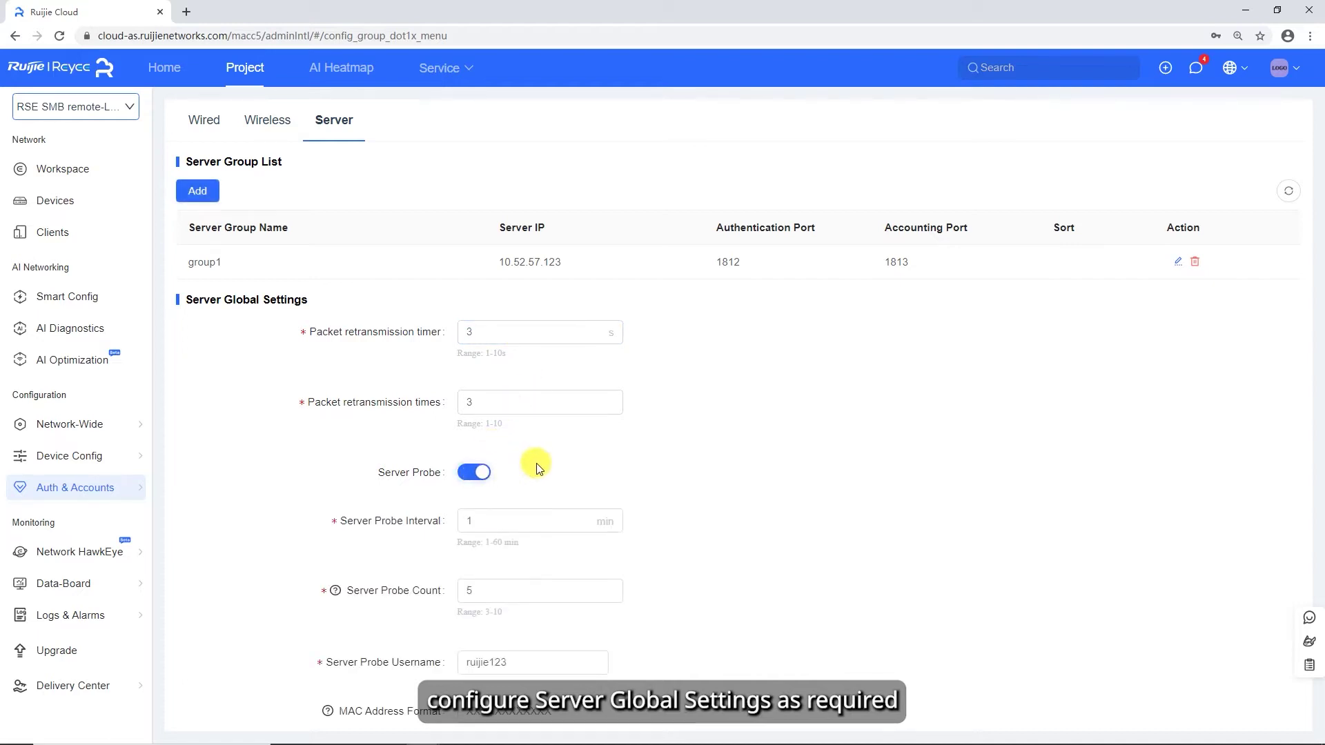
{"action": "scroll", "coordinate": [578, 461], "scroll_direction": "down", "scroll_amount": 1}
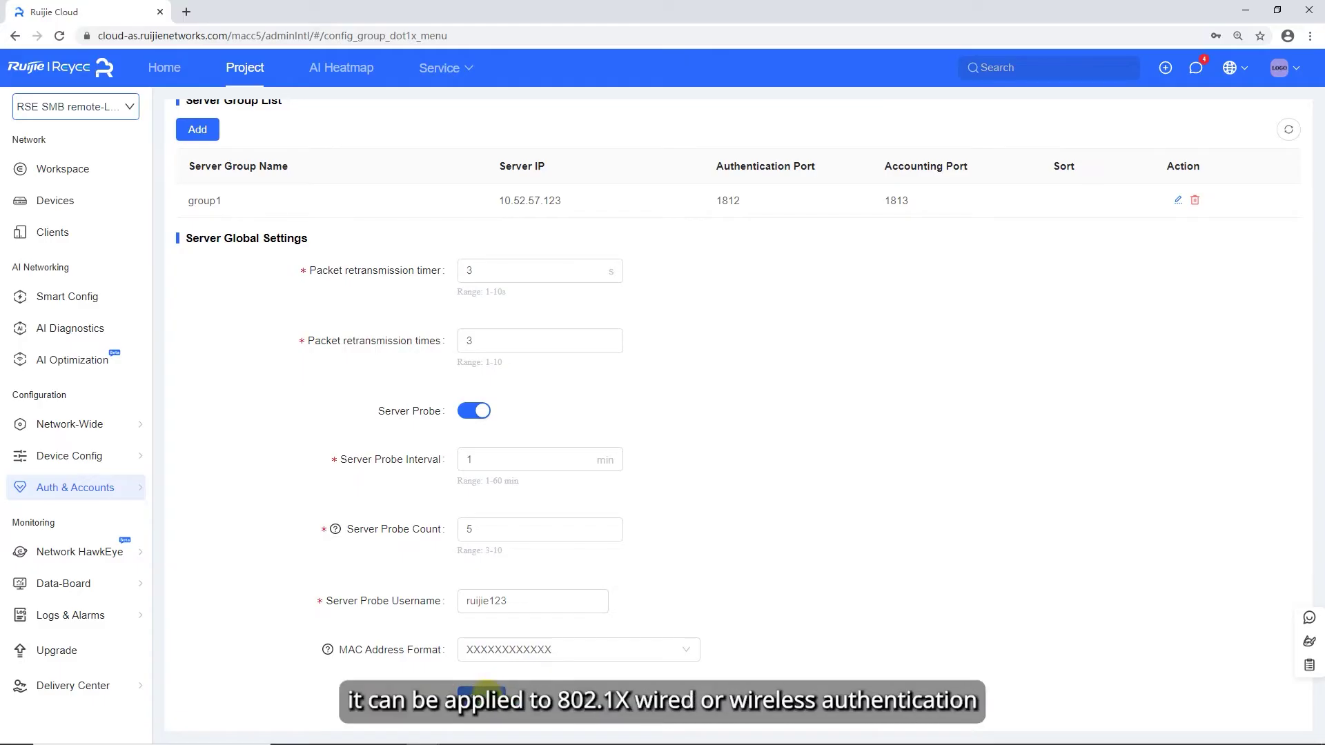
Apply the server global settings and bring up the Wired 802.1X overview.
{"action": "left_click", "coordinate": [483, 690]}
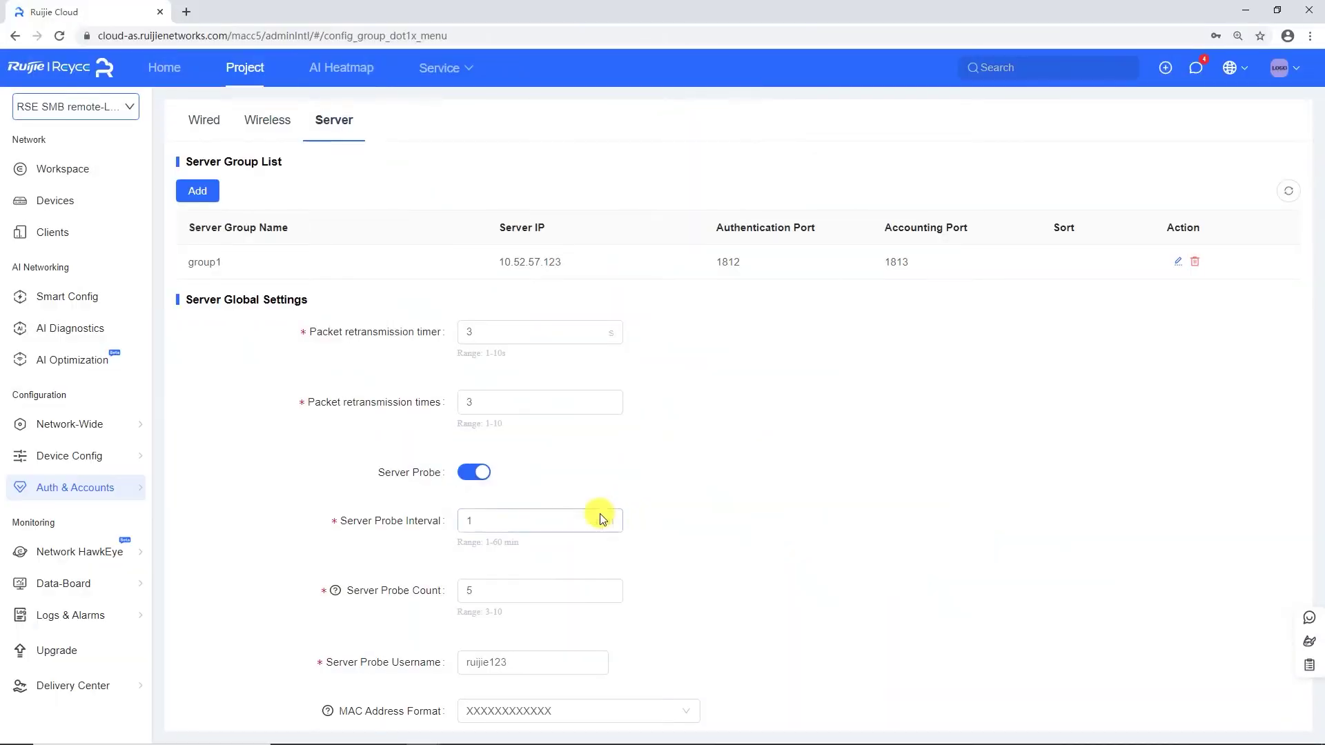
{"action": "left_click", "coordinate": [208, 124]}
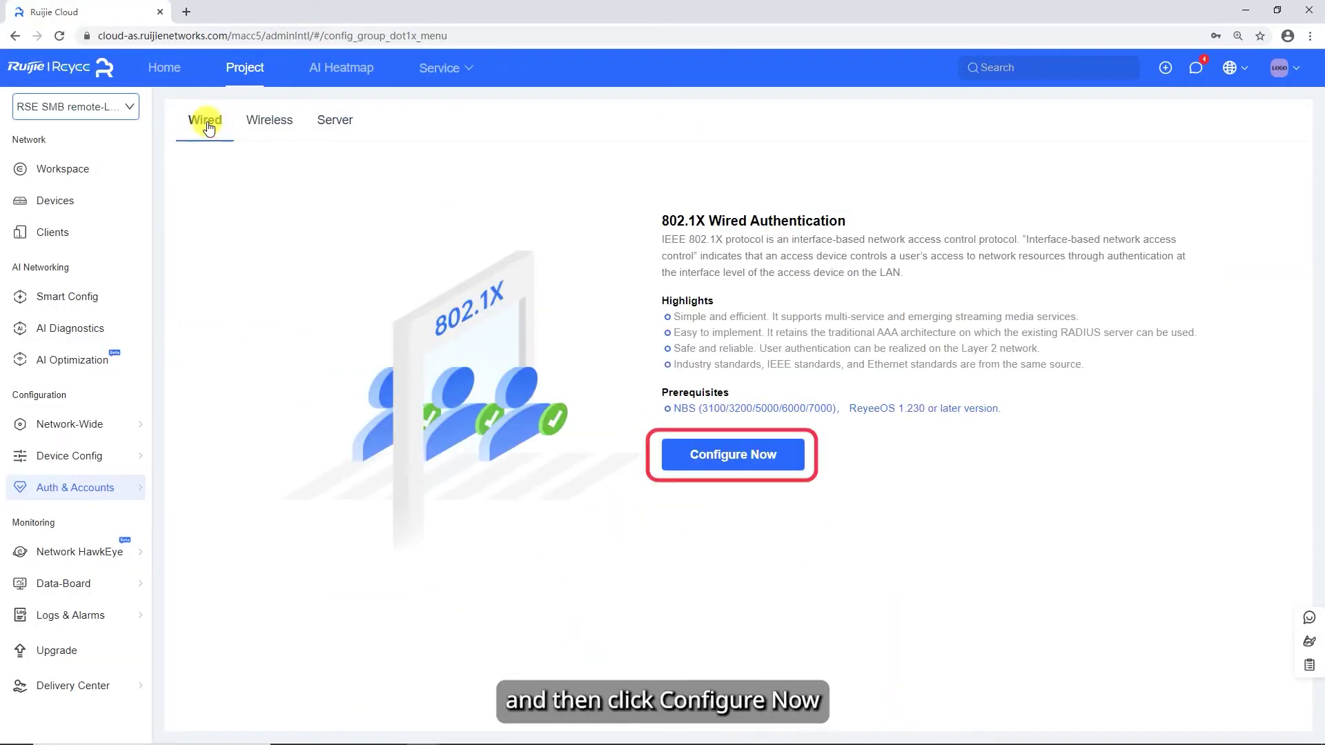
Start the wired 802.1X wizard with group1 as the Auth Server Group.
{"action": "left_click", "coordinate": [709, 456]}
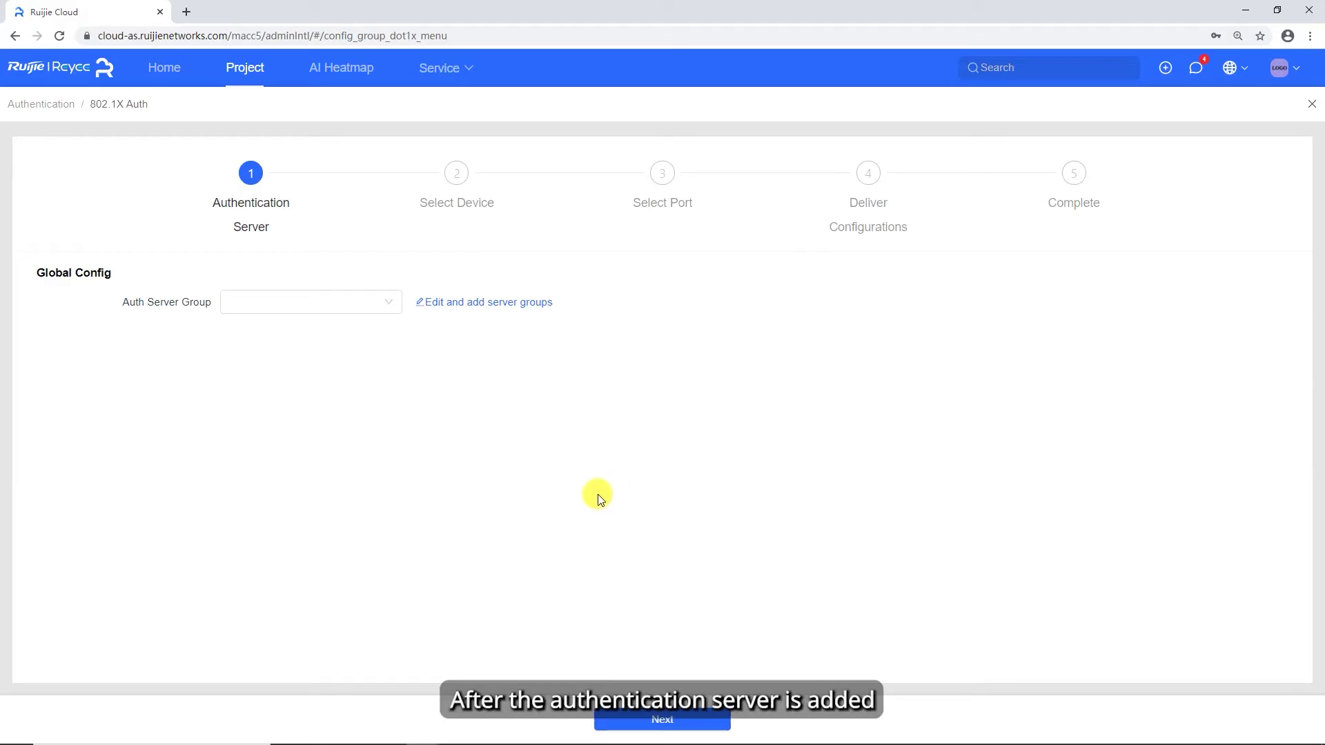
{"action": "left_click", "coordinate": [331, 301]}
{"action": "left_click", "coordinate": [265, 334]}
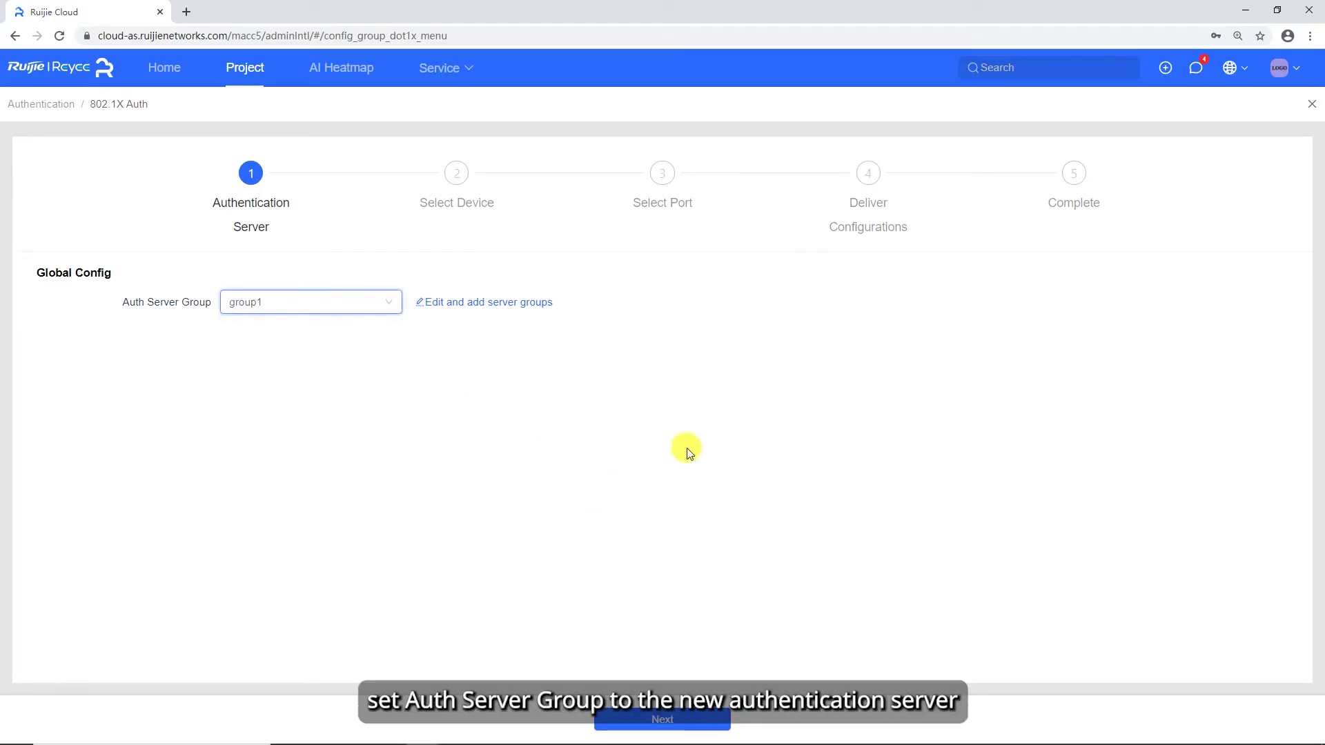
{"action": "left_click", "coordinate": [664, 720]}
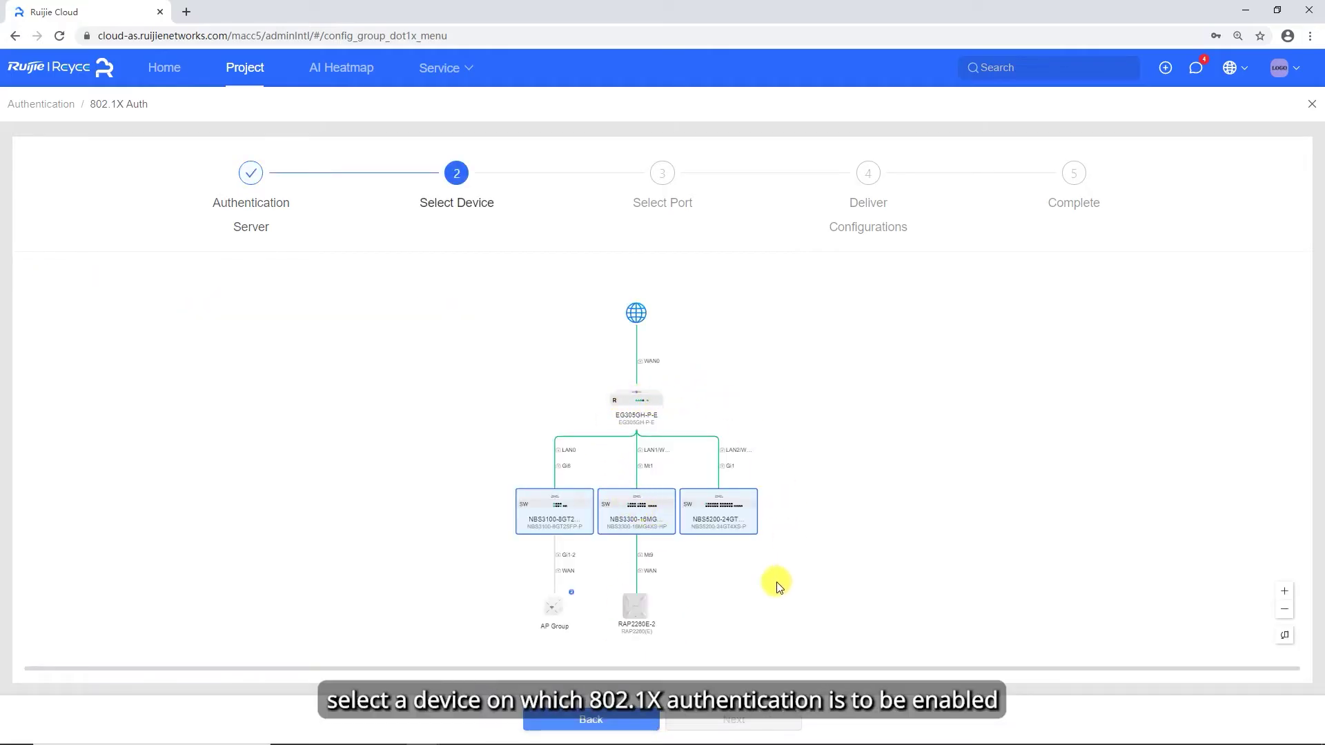
Select the NBS3100, NBS3300 and NBS5200 switches and continue to port selection.
{"action": "left_click", "coordinate": [559, 520]}
{"action": "left_click", "coordinate": [636, 511]}
{"action": "left_click", "coordinate": [733, 512]}
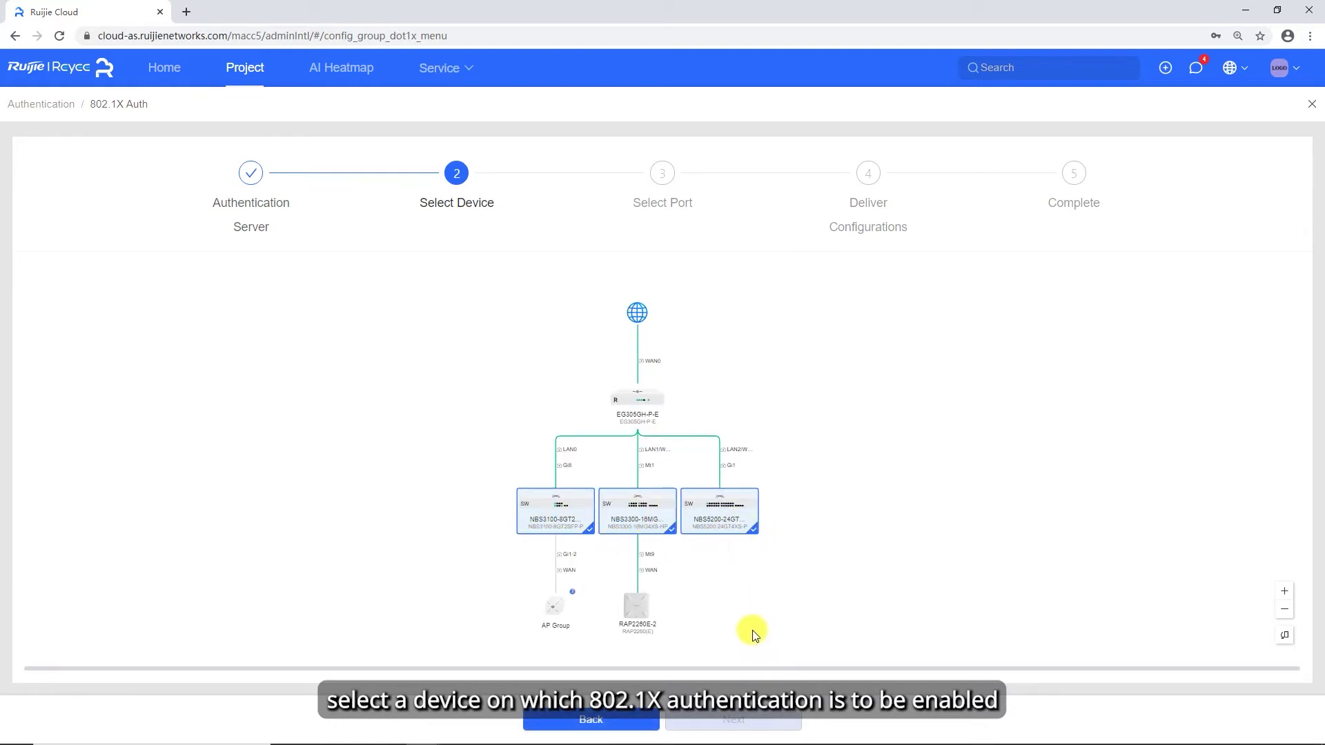
{"action": "left_click", "coordinate": [745, 717]}
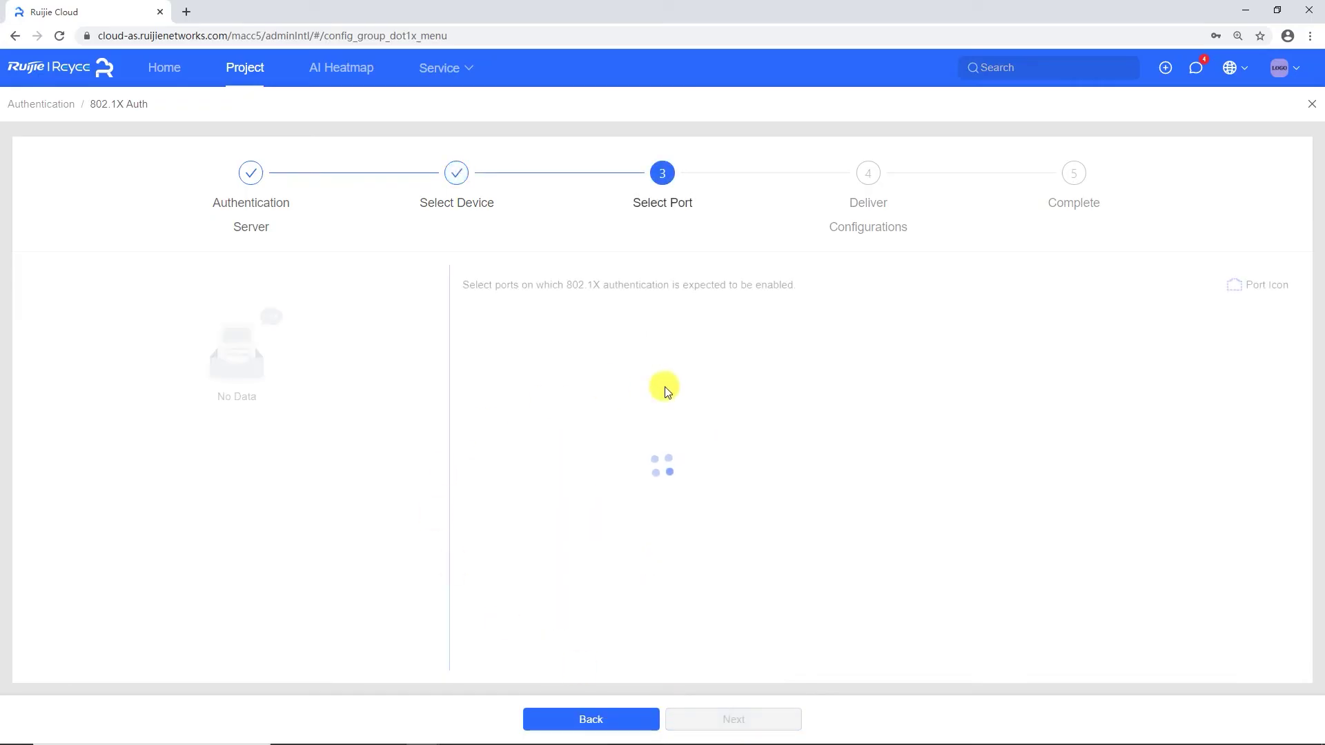
Select 802.1X ports 13–16 on NBS5200 and NBS3300, and ports 1–4 on NBS3100.
{"action": "left_click", "coordinate": [767, 374]}
{"action": "left_click", "coordinate": [792, 374]}
{"action": "left_click", "coordinate": [768, 392]}
{"action": "left_click", "coordinate": [792, 392]}
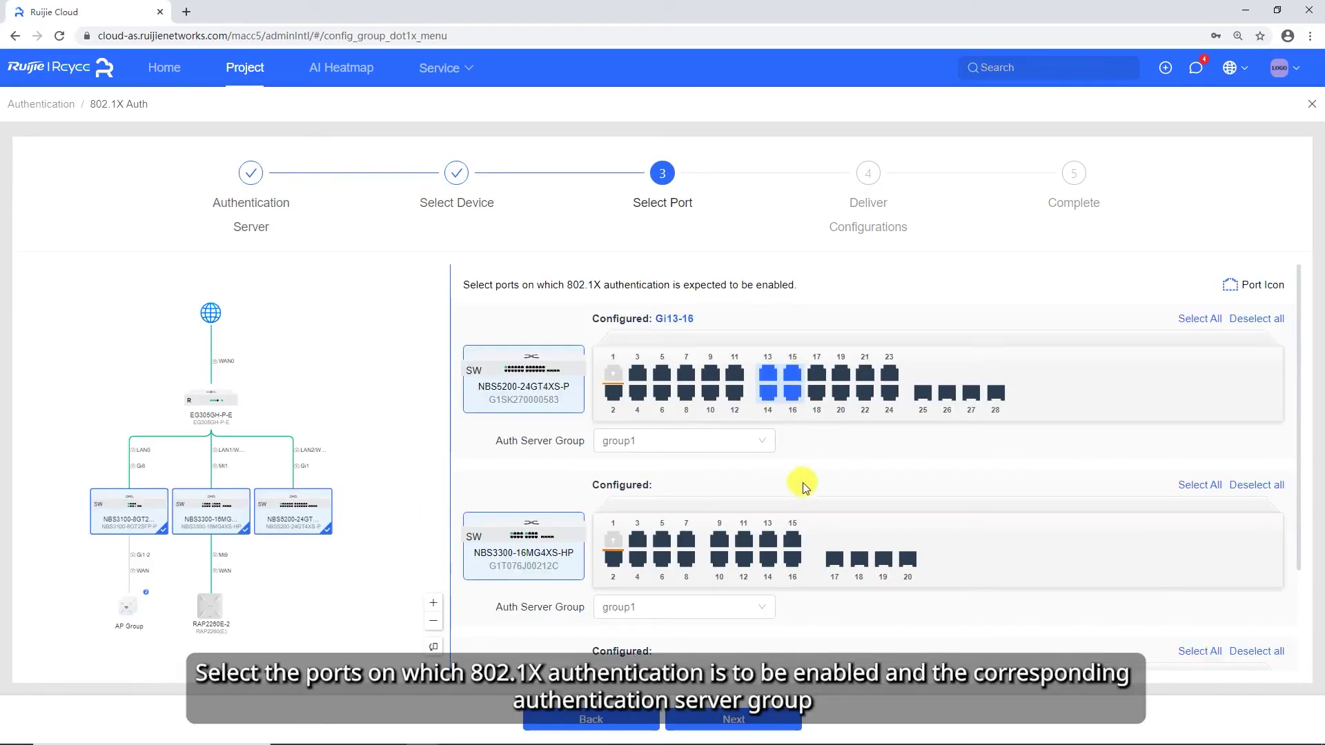
{"action": "scroll", "coordinate": [802, 482], "scroll_direction": "down", "scroll_amount": 1}
{"action": "left_click", "coordinate": [767, 539]}
{"action": "left_click", "coordinate": [792, 540]}
{"action": "left_click", "coordinate": [767, 557]}
{"action": "left_click", "coordinate": [792, 557]}
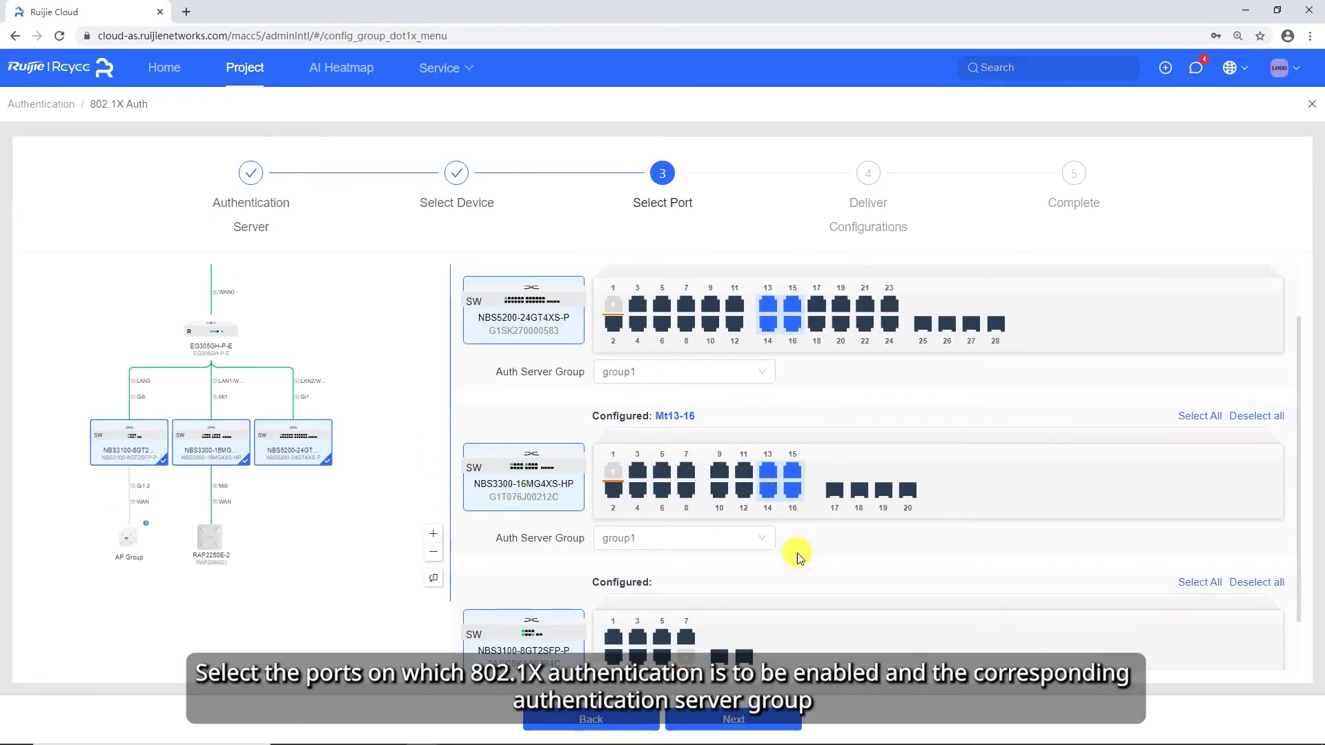
{"action": "scroll", "coordinate": [797, 552], "scroll_direction": "down", "scroll_amount": 1}
{"action": "left_click", "coordinate": [613, 573]}
{"action": "left_click", "coordinate": [637, 599]}
{"action": "scroll", "coordinate": [813, 547], "scroll_direction": "up", "scroll_amount": 1}
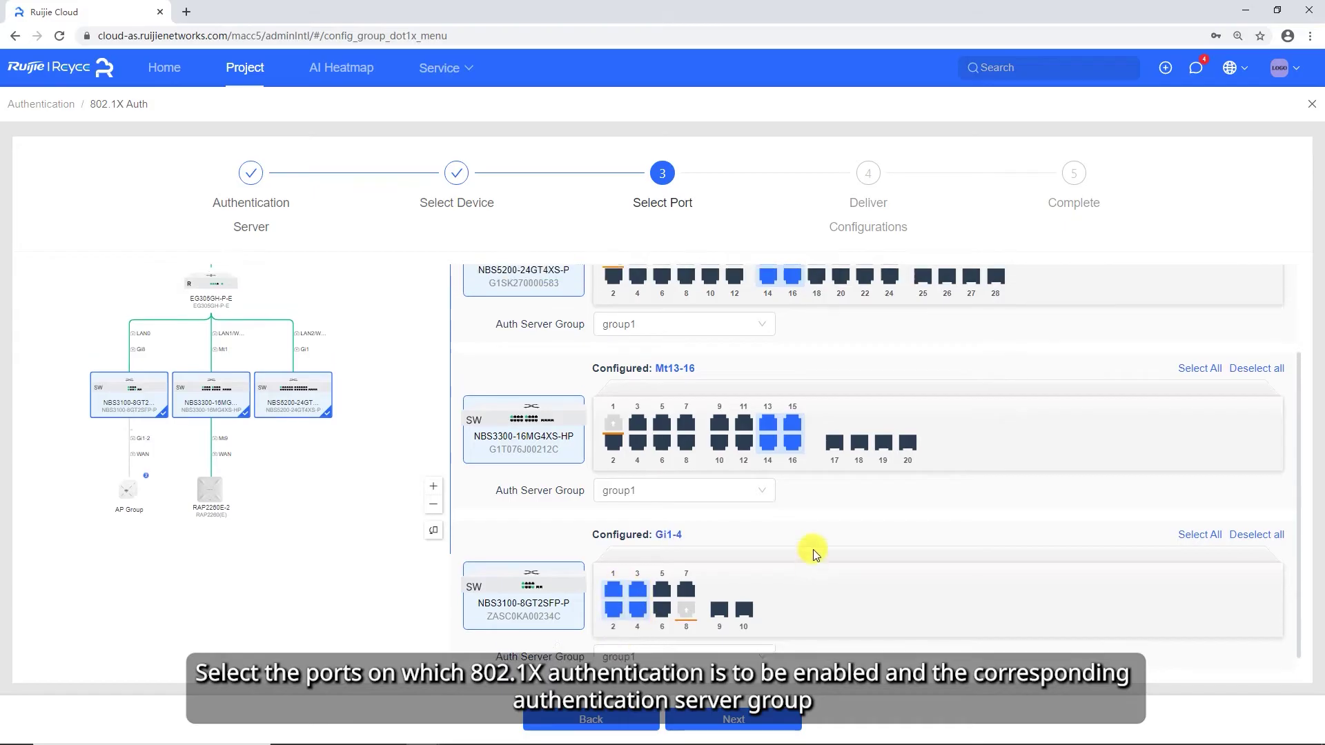
Assign server group group1 to the remaining switches and reach Deliver Configurations.
{"action": "left_click", "coordinate": [718, 377]}
{"action": "scroll", "coordinate": [683, 438], "scroll_direction": "down", "scroll_amount": 1}
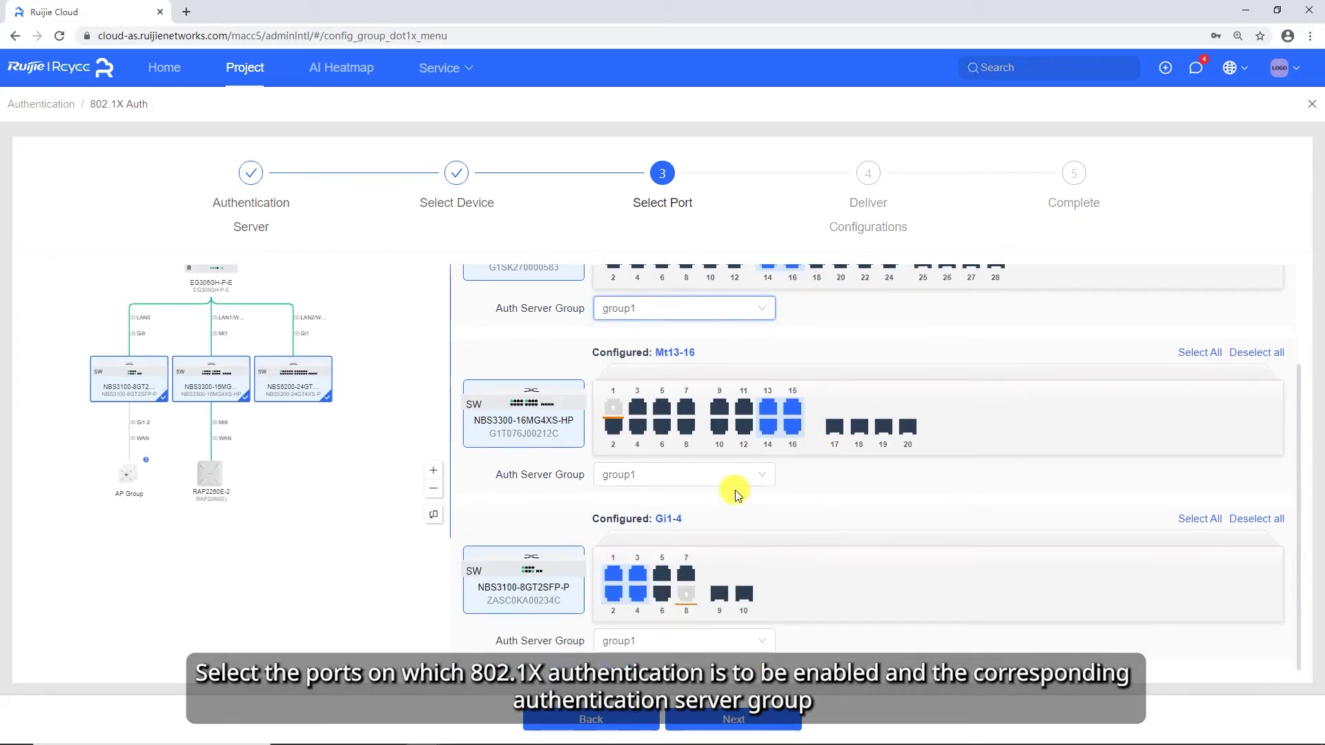
{"action": "left_click", "coordinate": [718, 476]}
{"action": "left_click", "coordinate": [619, 502]}
{"action": "left_click", "coordinate": [686, 639]}
{"action": "left_click", "coordinate": [623, 675]}
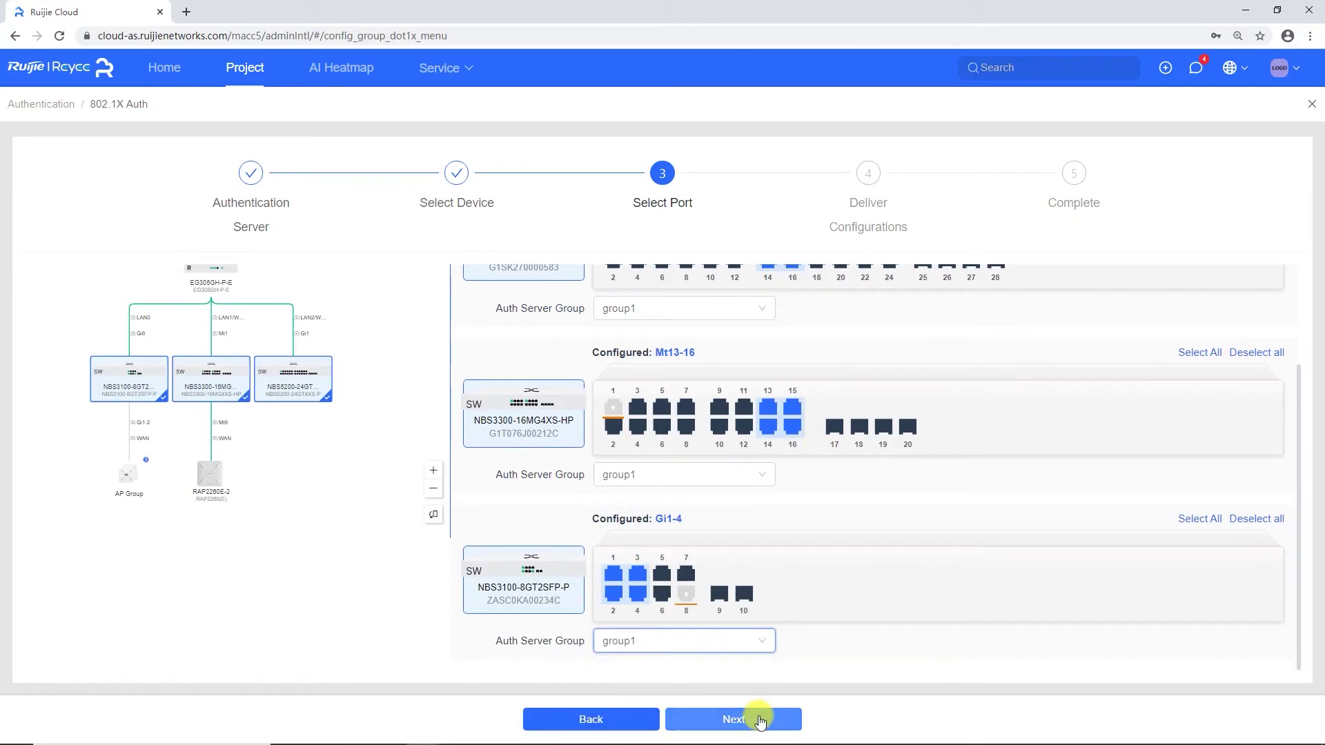
{"action": "left_click", "coordinate": [757, 718]}
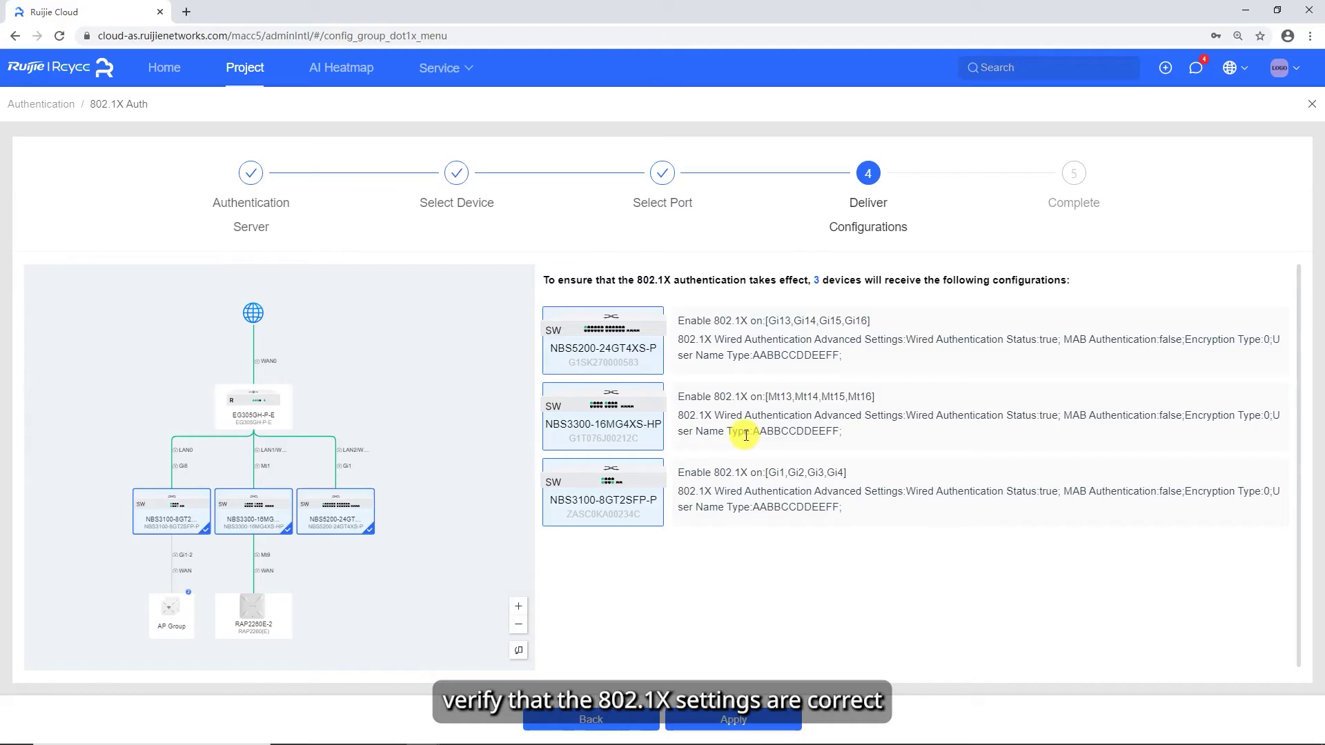
Deliver the wired 802.1X configuration to all three switches and finish the wizard.
{"action": "left_click", "coordinate": [795, 718]}
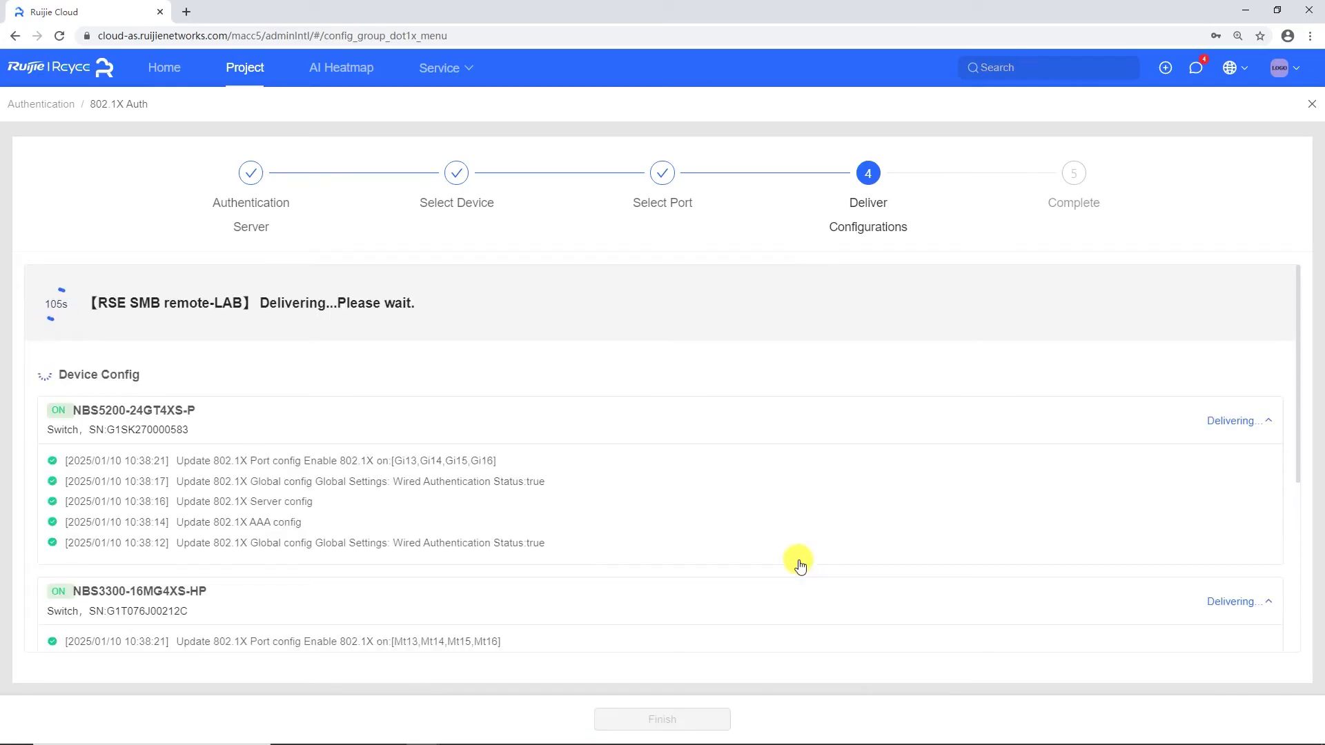
{"action": "left_click", "coordinate": [717, 719]}
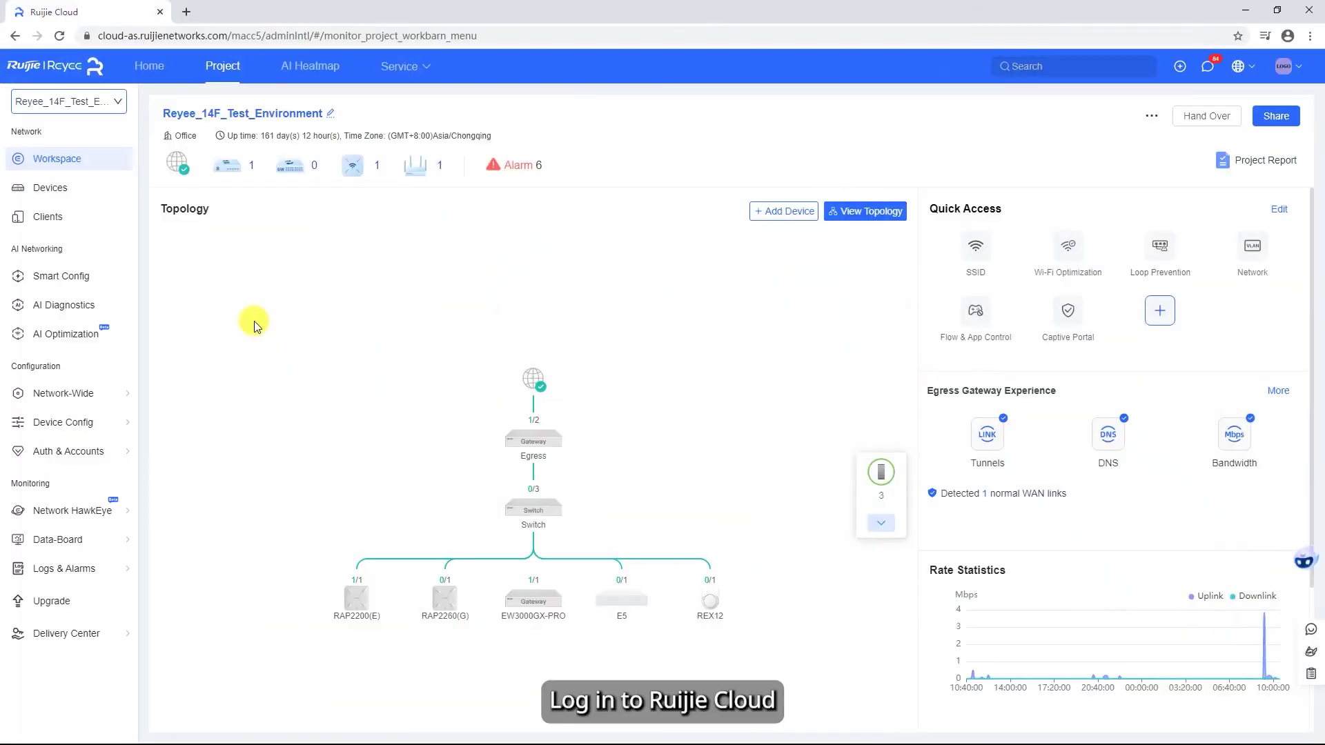
View the authenticated wired 802.1X clients under Clients > Auth Clients.
{"action": "left_click", "coordinate": [60, 218]}
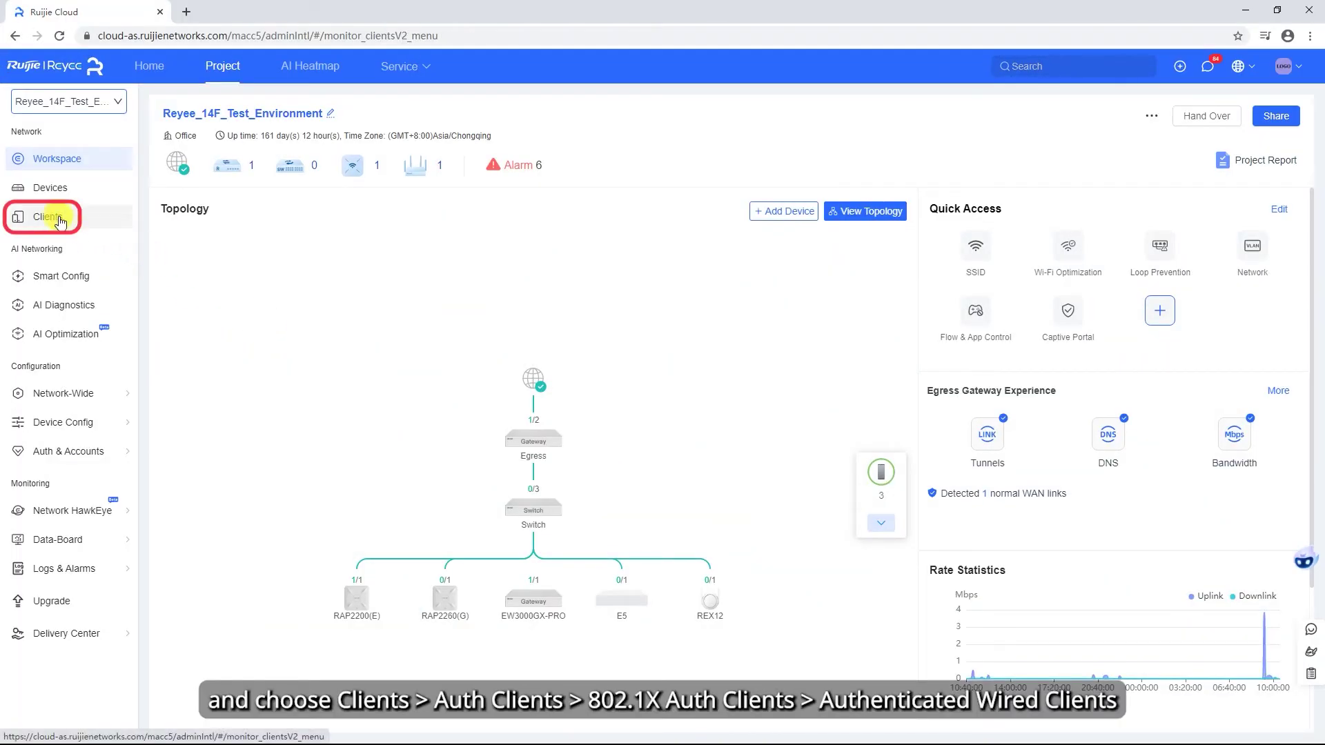
{"action": "left_click", "coordinate": [643, 342]}
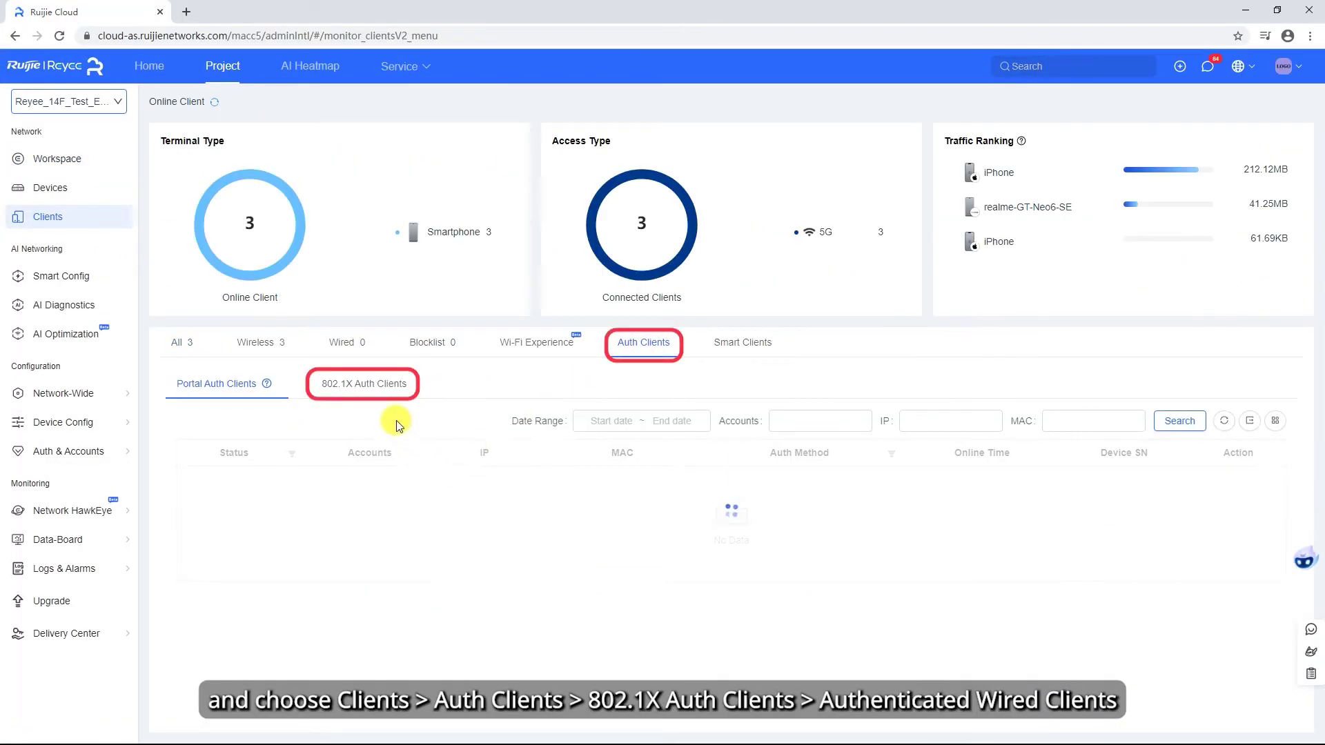
{"action": "left_click", "coordinate": [372, 384]}
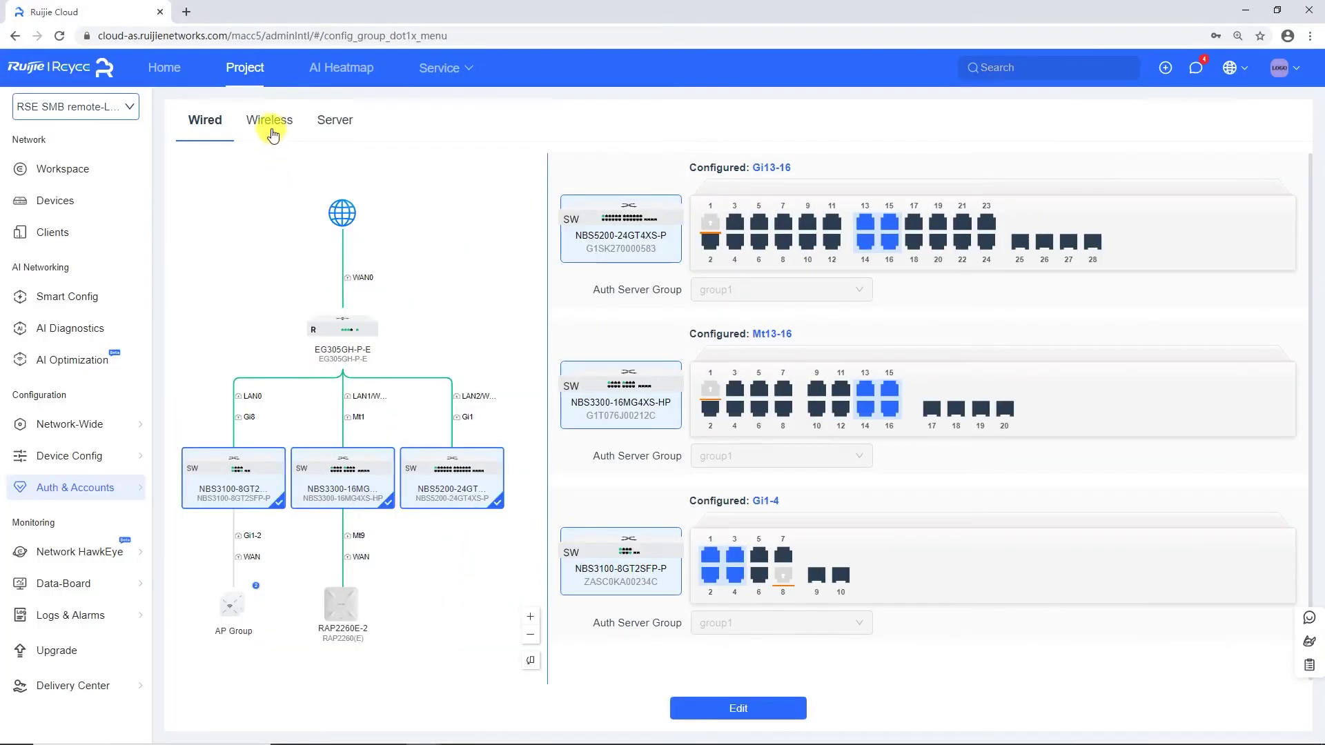
Show the 802.1X Wireless Authentication overview.
{"action": "left_click", "coordinate": [272, 122]}
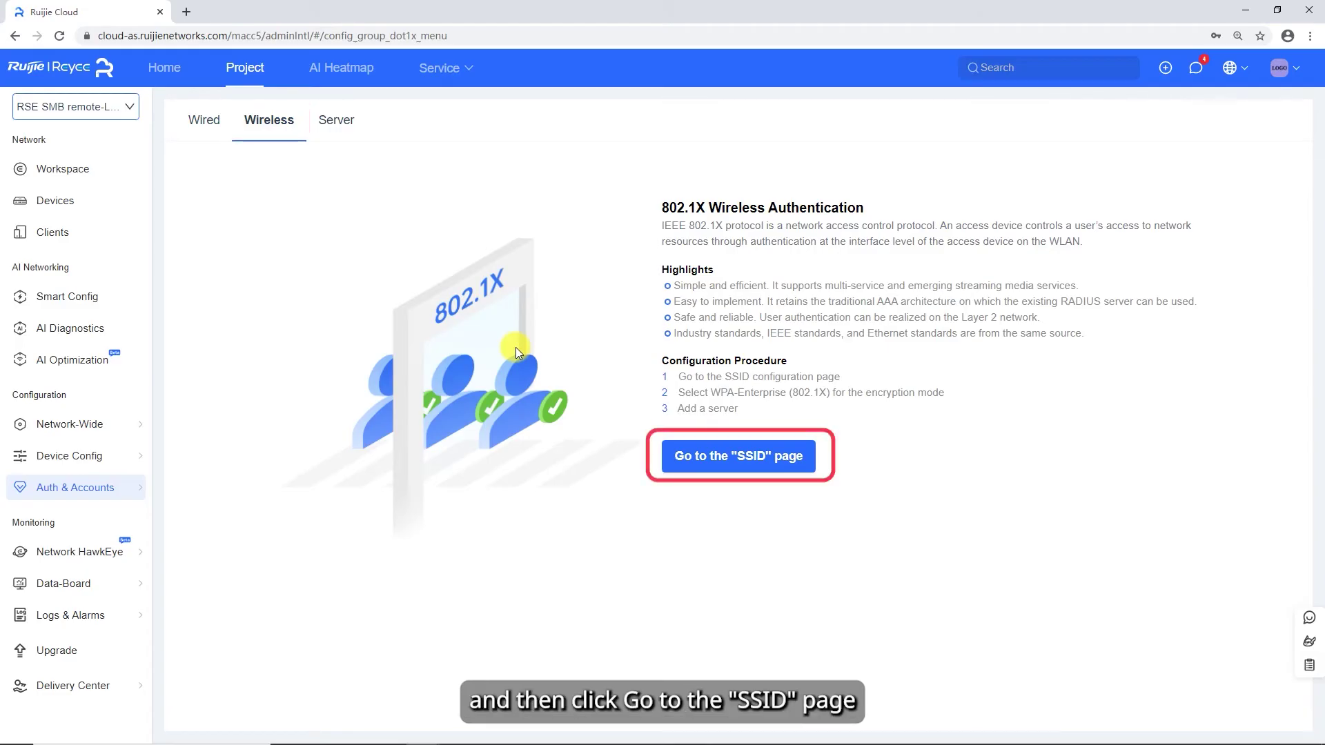
Set 802.1X demo SSID to 802.1X(Enterprise), WPA2-802.1X with server group group1, and save.
{"action": "left_click", "coordinate": [718, 452]}
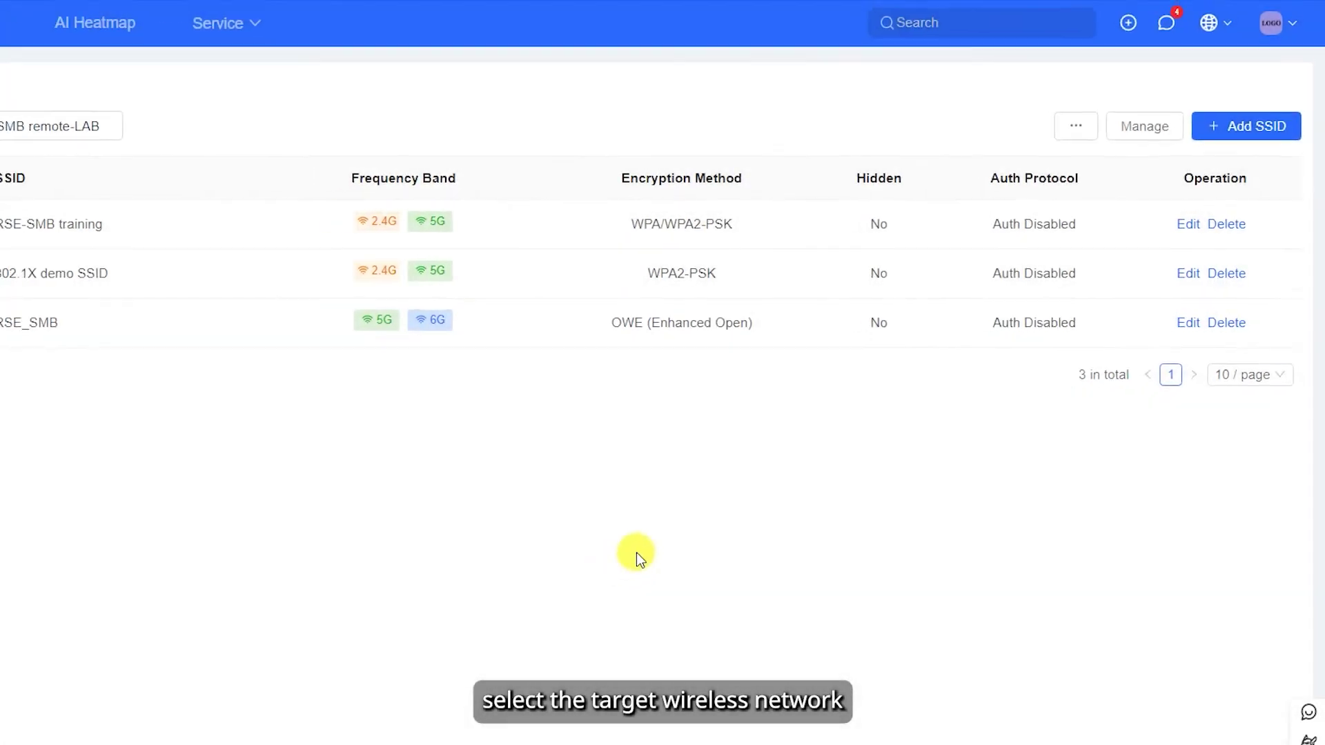
{"action": "left_click", "coordinate": [1212, 268]}
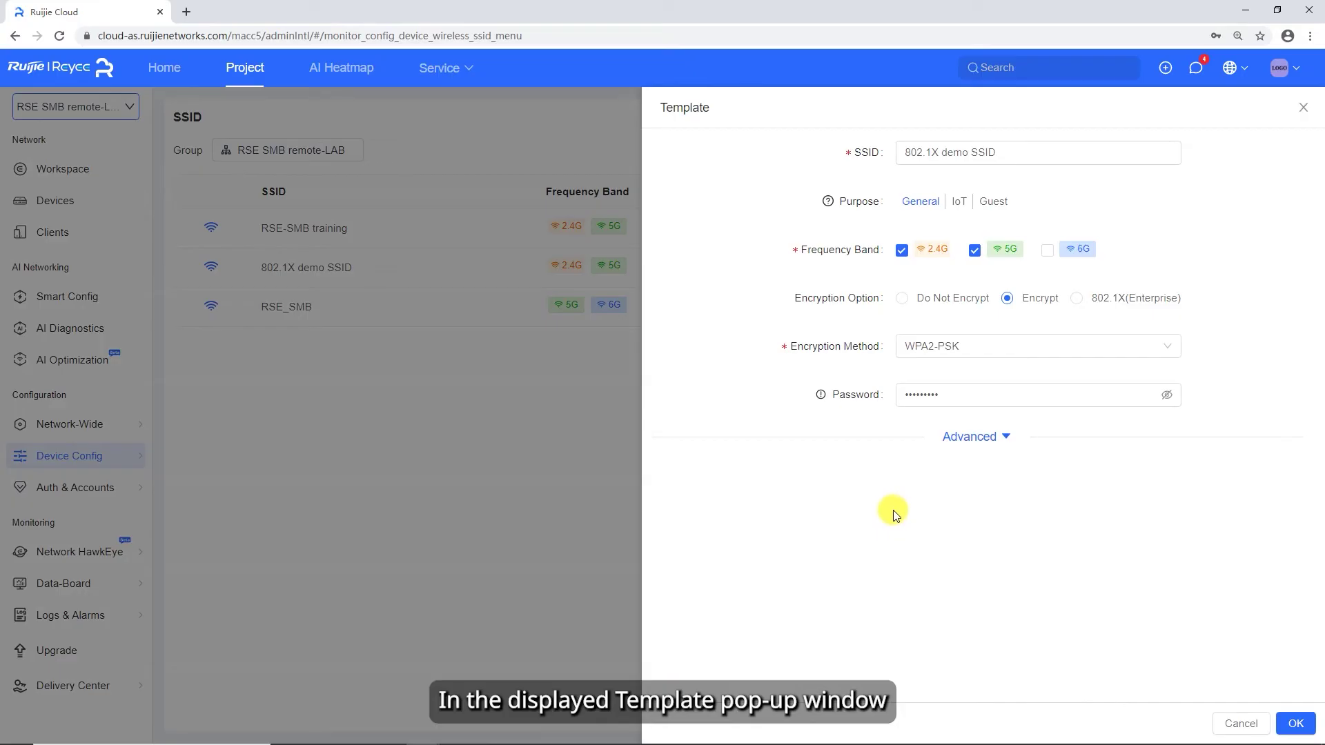
{"action": "left_click", "coordinate": [1085, 303]}
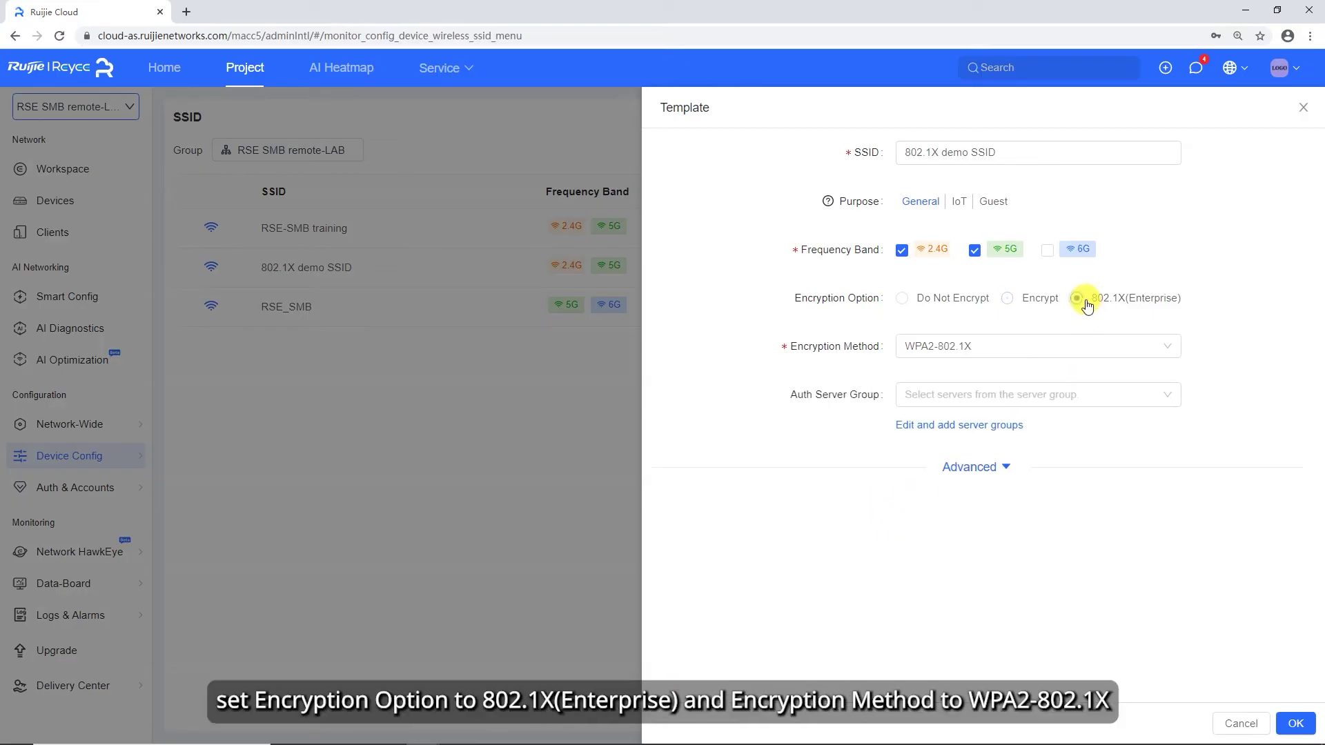
{"action": "left_click", "coordinate": [1013, 354]}
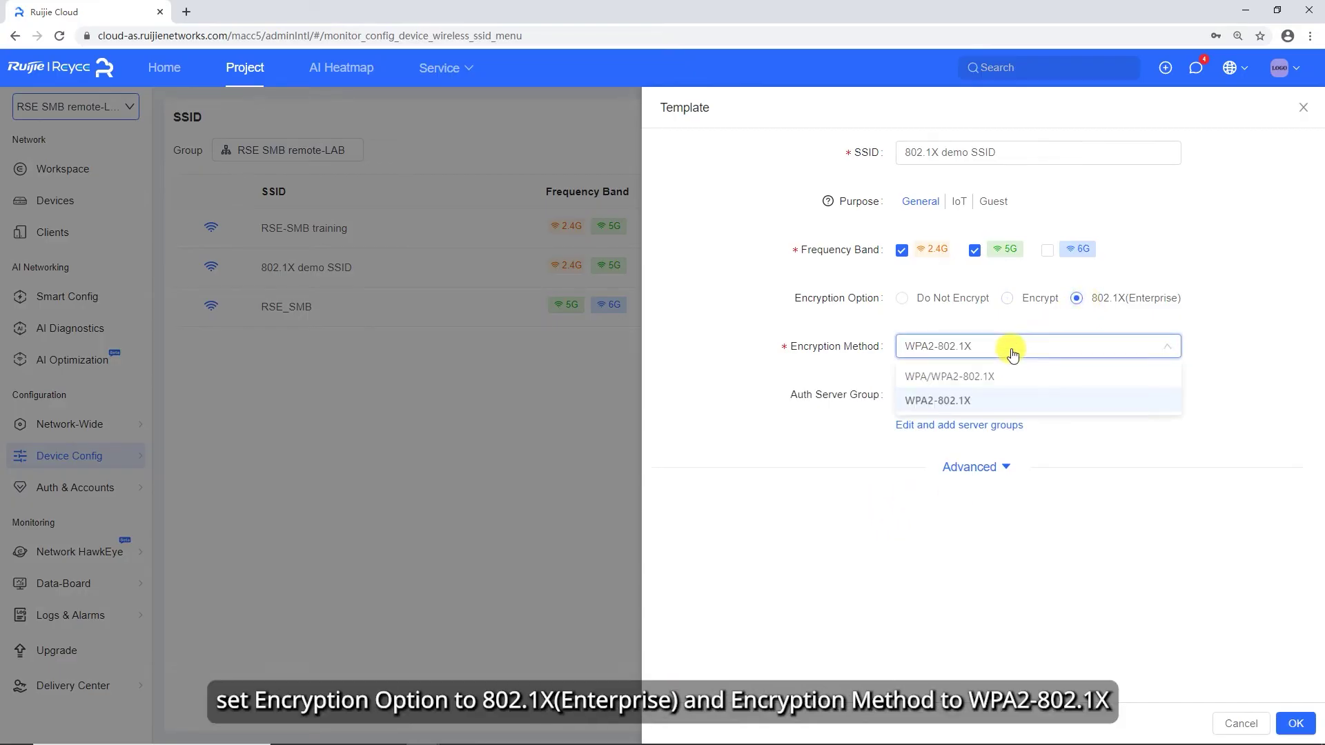
{"action": "left_click", "coordinate": [937, 403]}
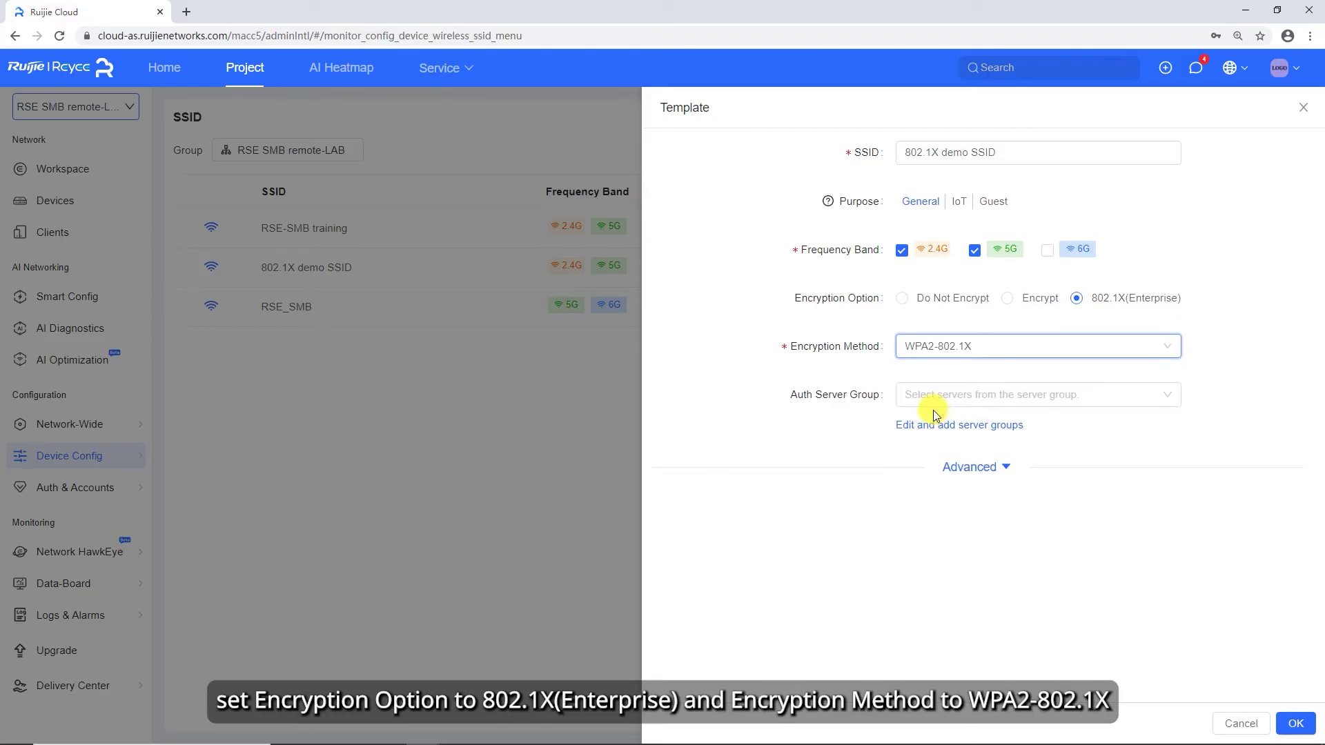
{"action": "left_click", "coordinate": [957, 394]}
{"action": "left_click", "coordinate": [914, 427]}
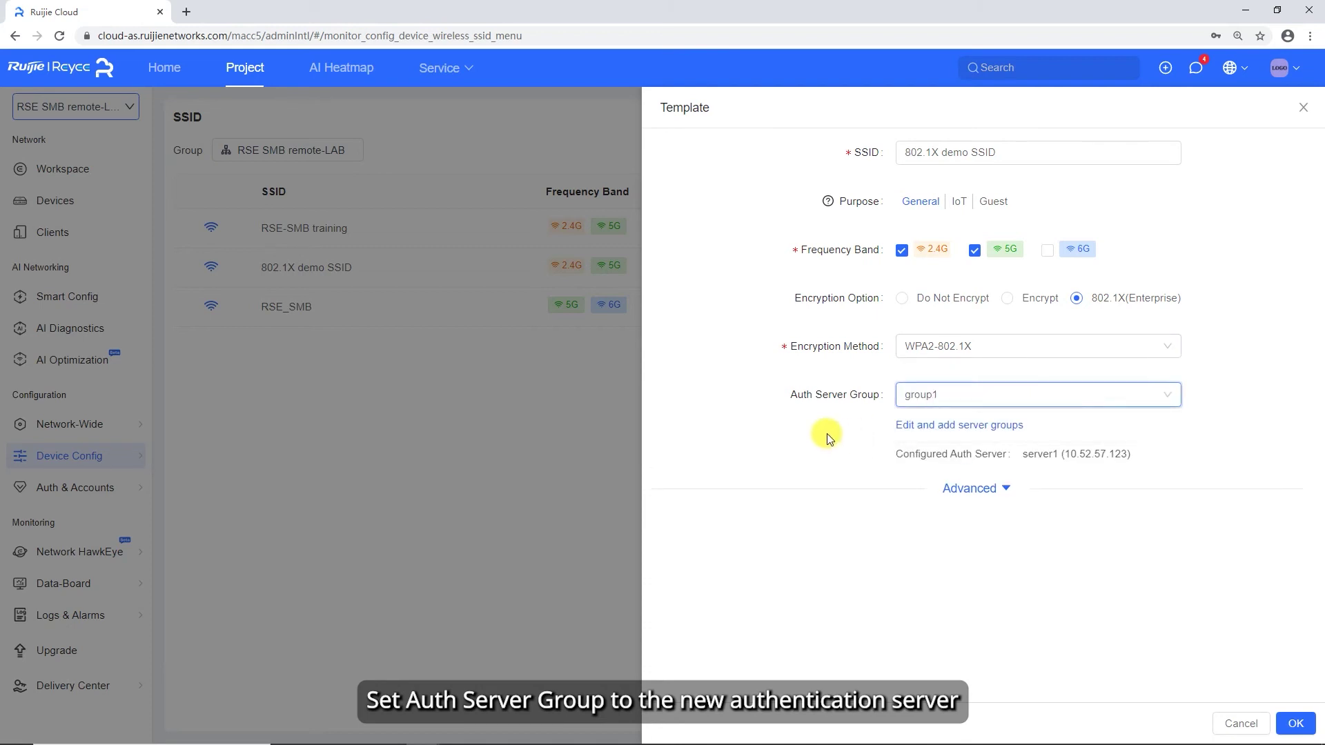
{"action": "left_click", "coordinate": [1295, 723]}
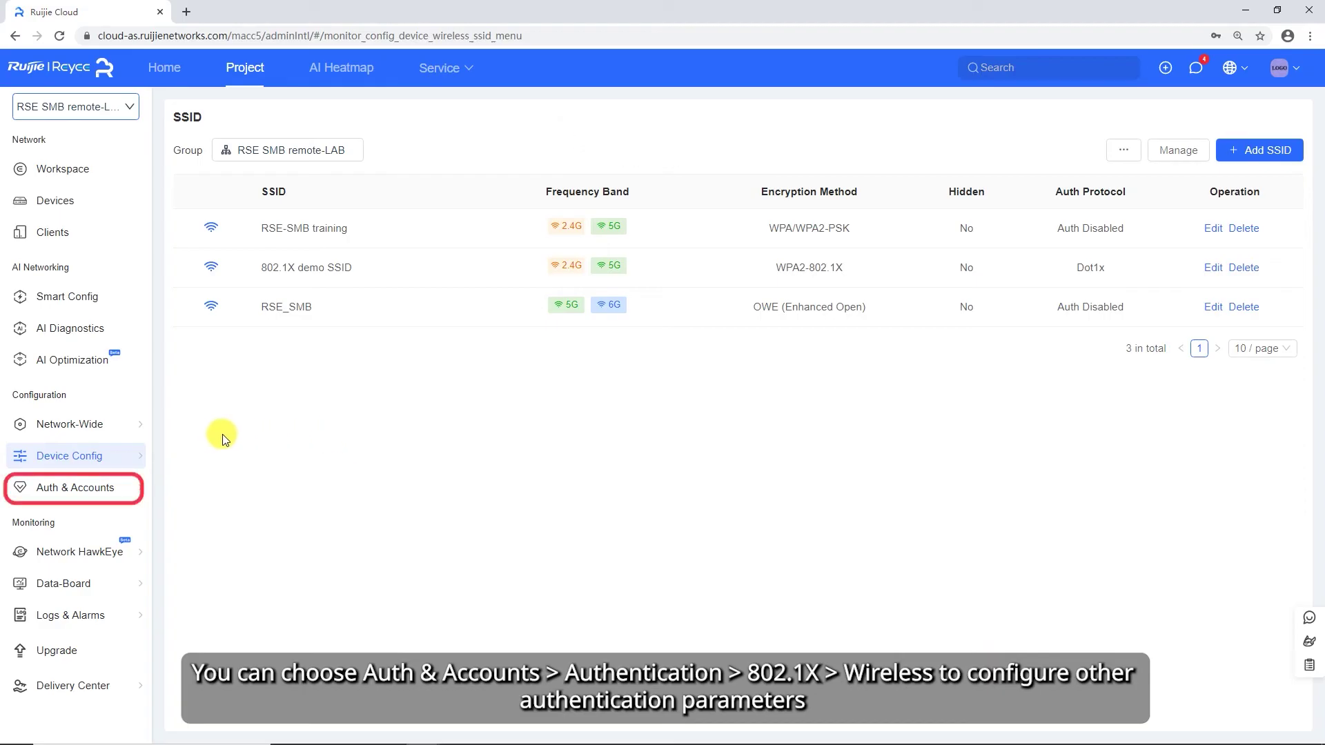
Enable wireless 802.1X escape SSID 802.1x_escape and re-authentication every 21600 seconds, then save.
{"action": "mouse_move", "coordinate": [127, 487]}
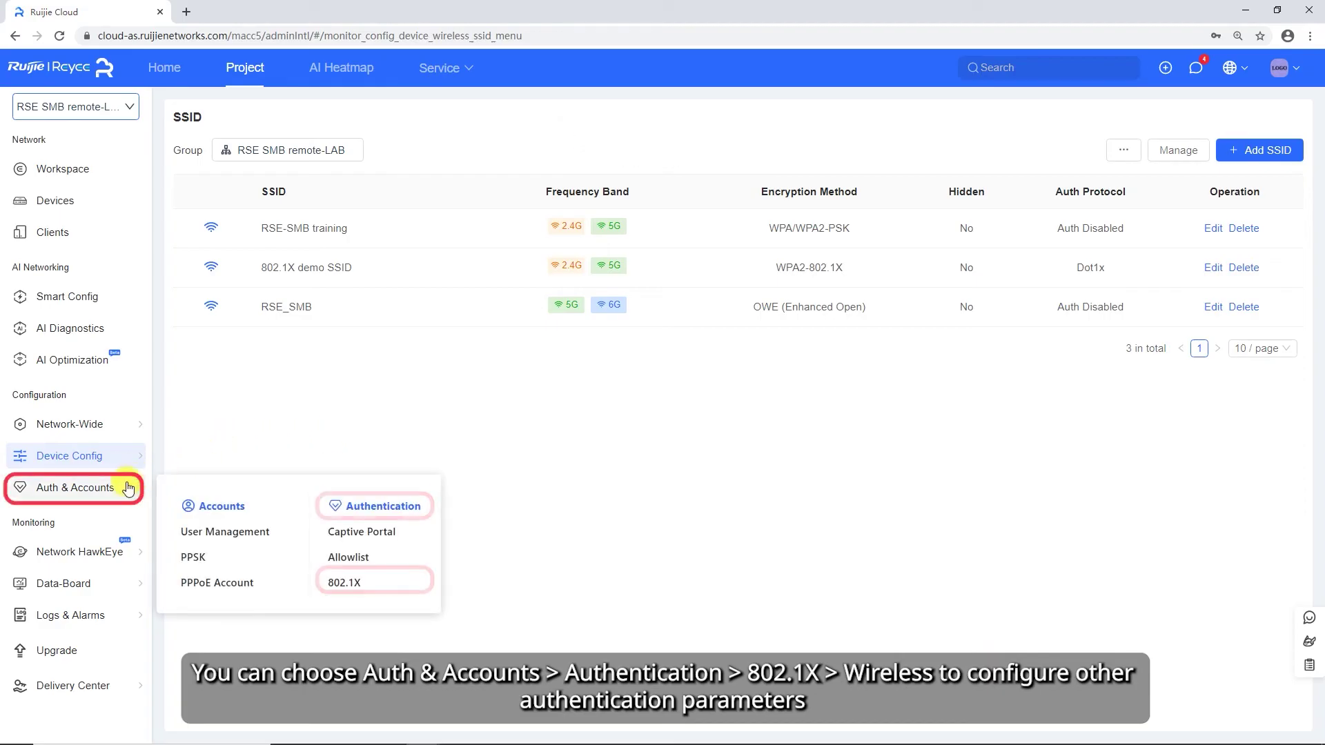
{"action": "left_click", "coordinate": [352, 581]}
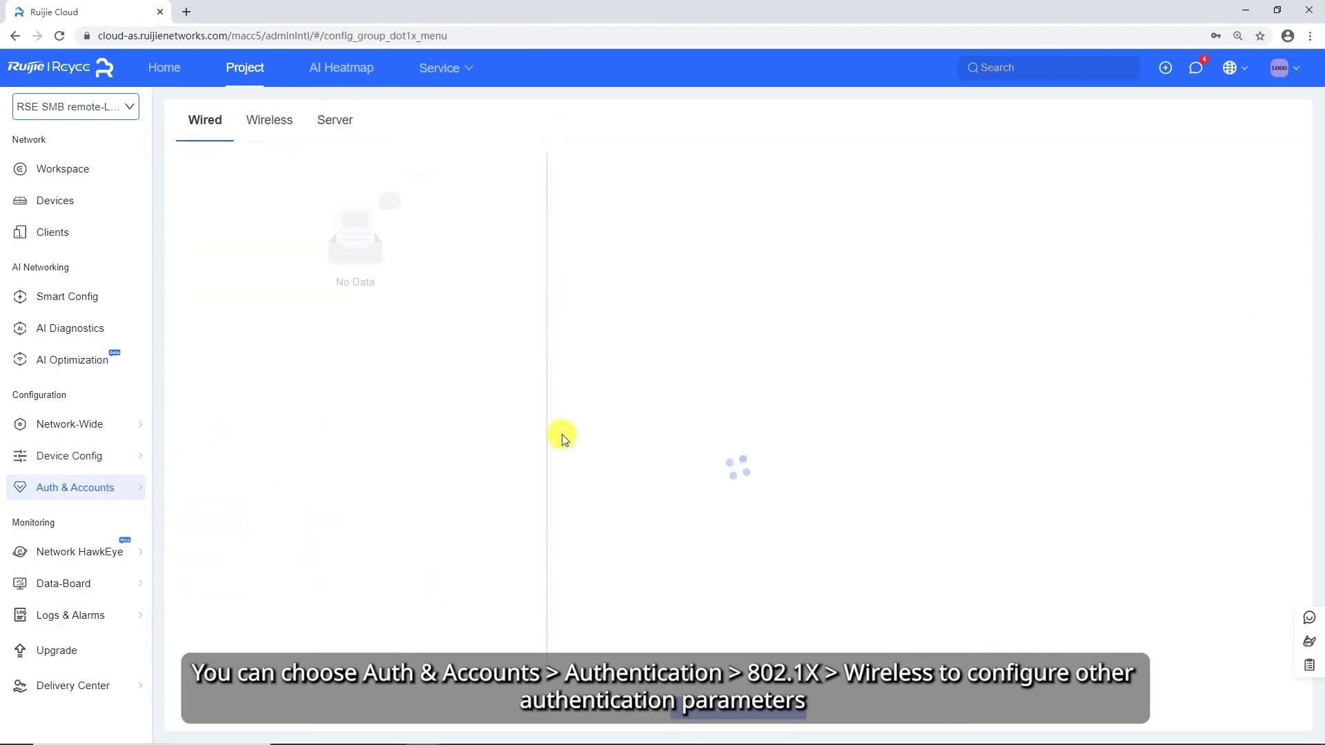
{"action": "left_click", "coordinate": [272, 132]}
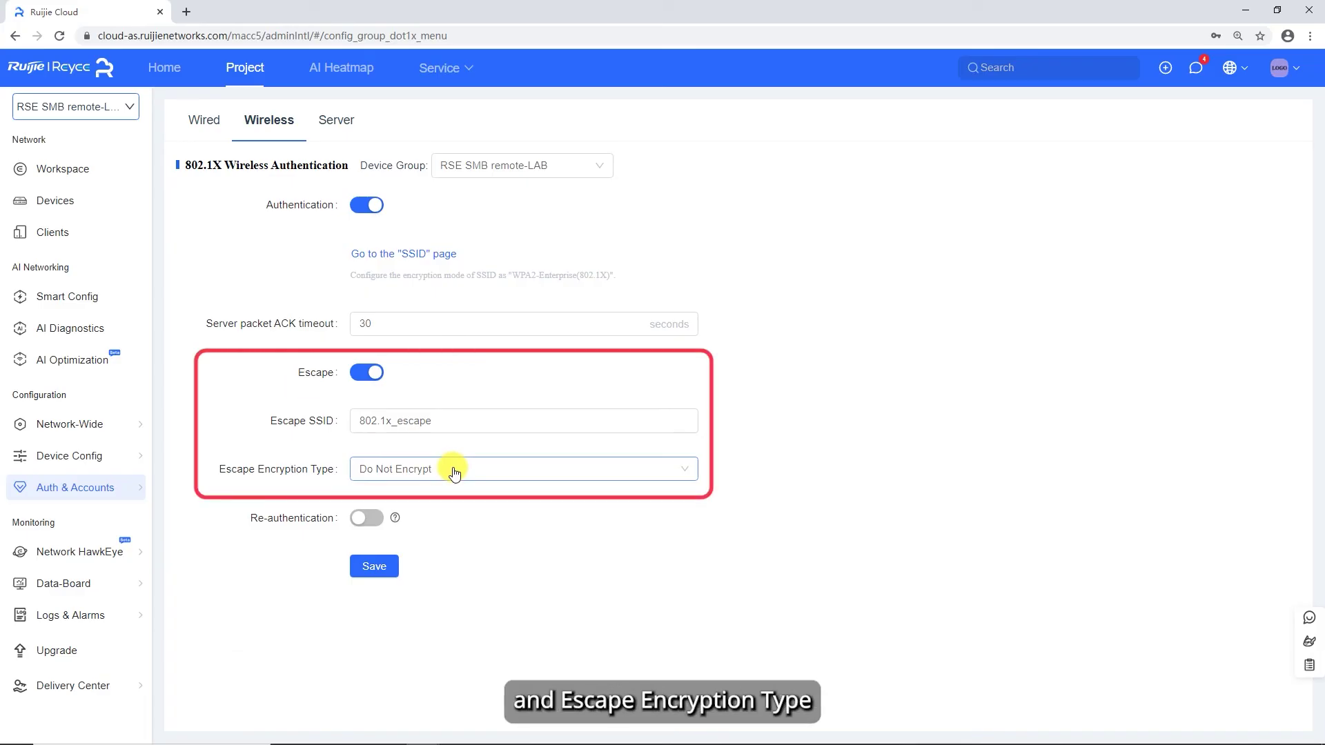
{"action": "left_click", "coordinate": [371, 517]}
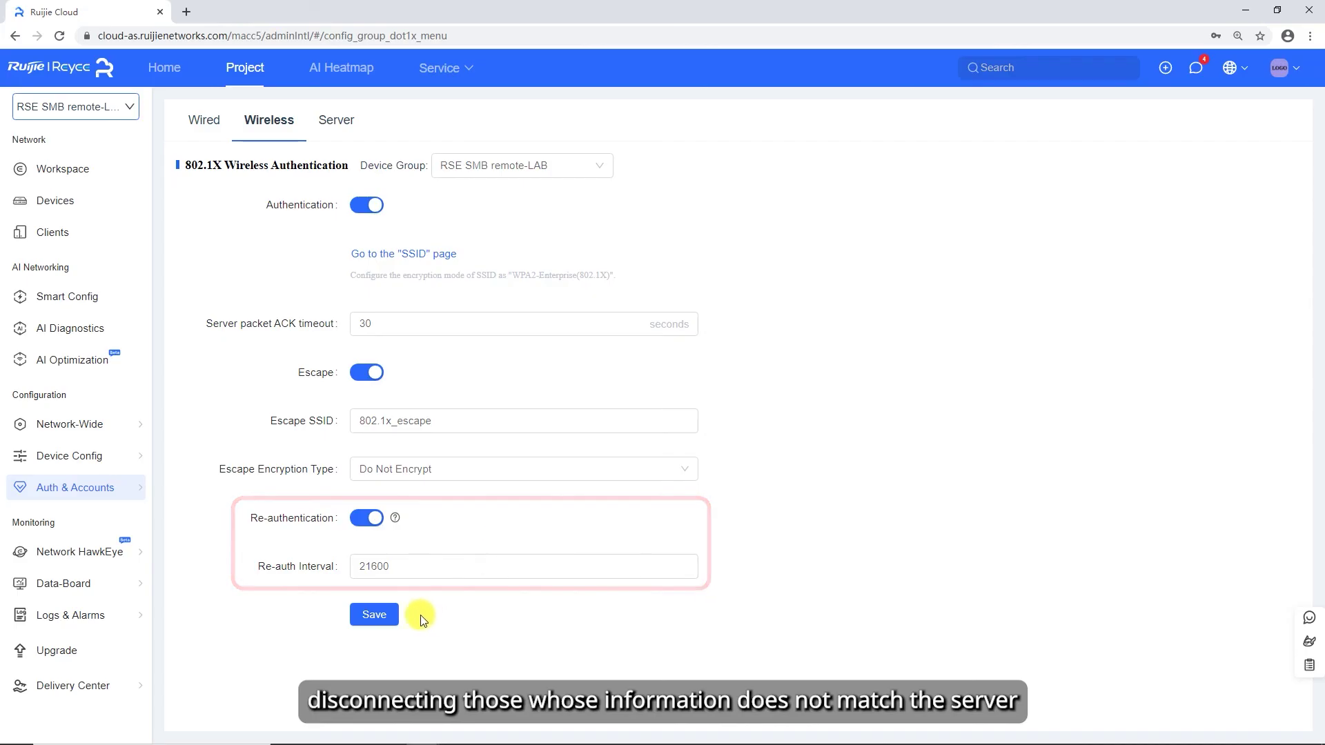
{"action": "left_click", "coordinate": [379, 614]}
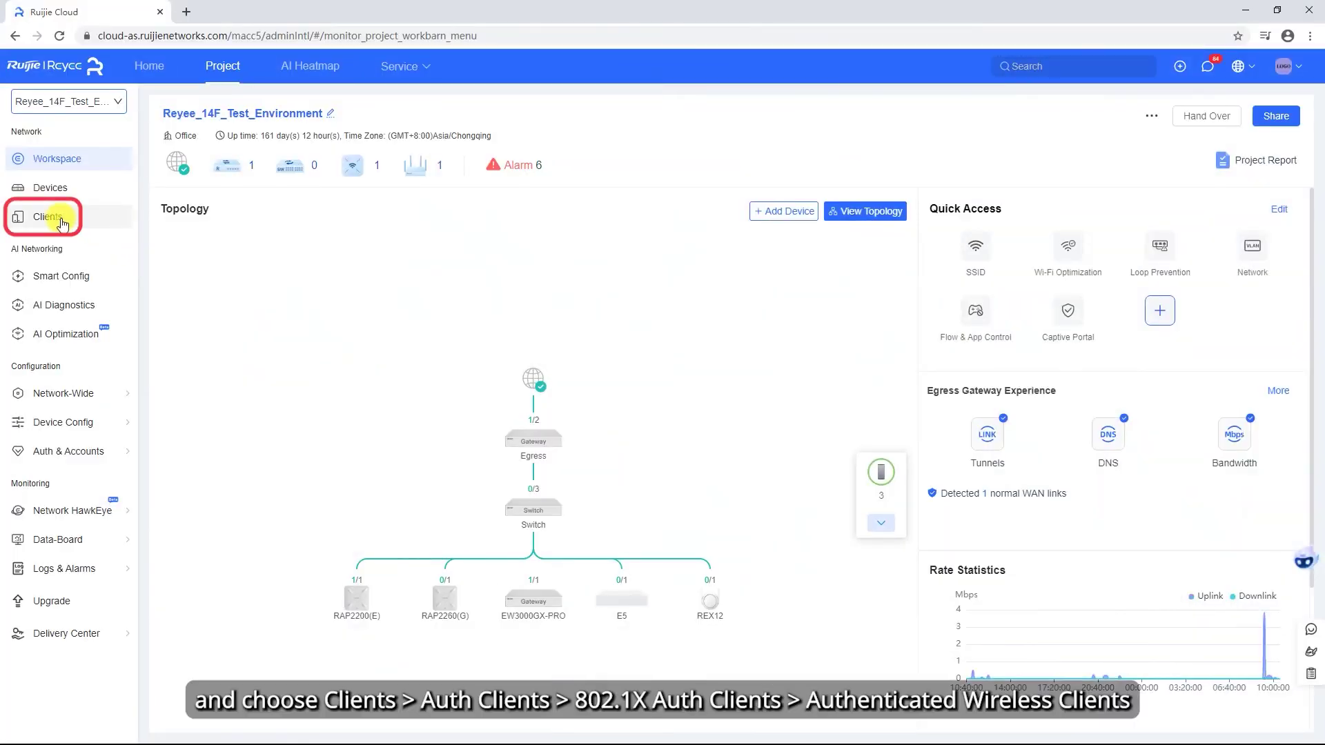
Show the Authenticated Wireless Clients list under Clients > Auth Clients > 802.1X Auth Clients.
{"action": "left_click", "coordinate": [62, 222]}
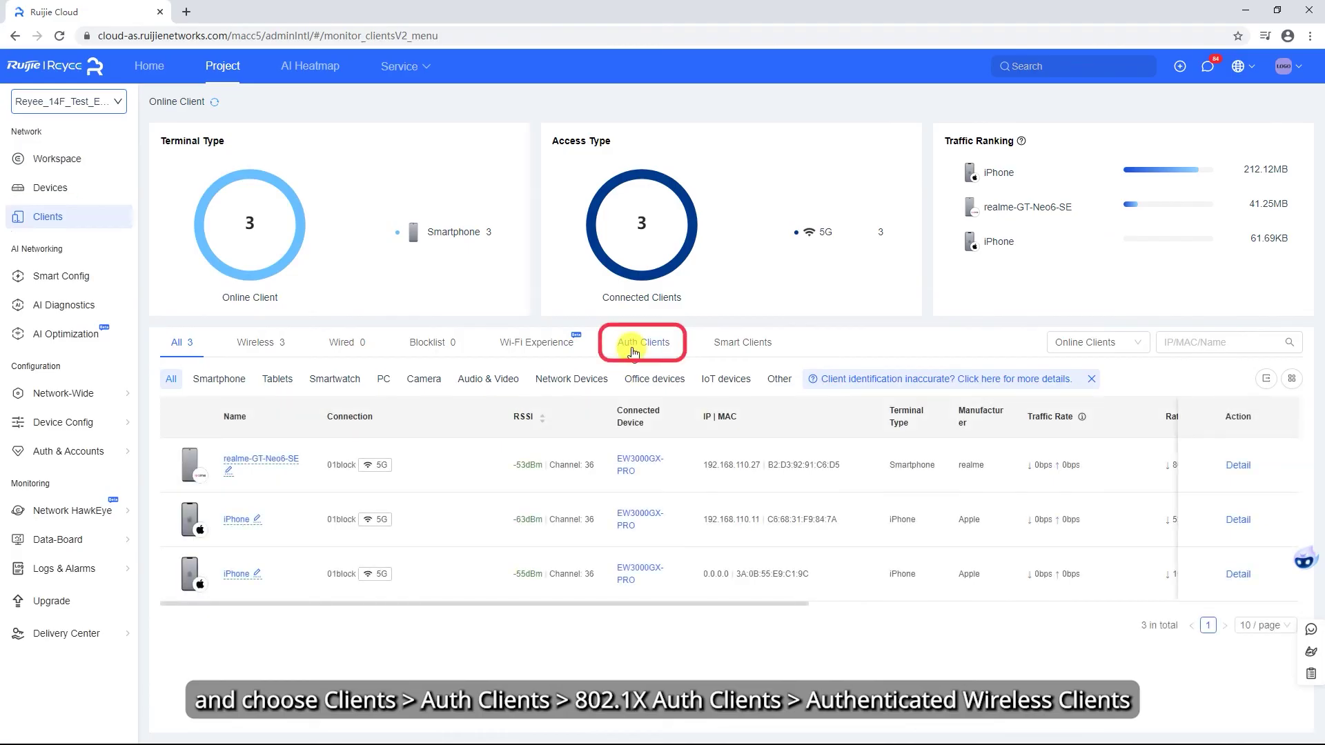
{"action": "left_click", "coordinate": [642, 342]}
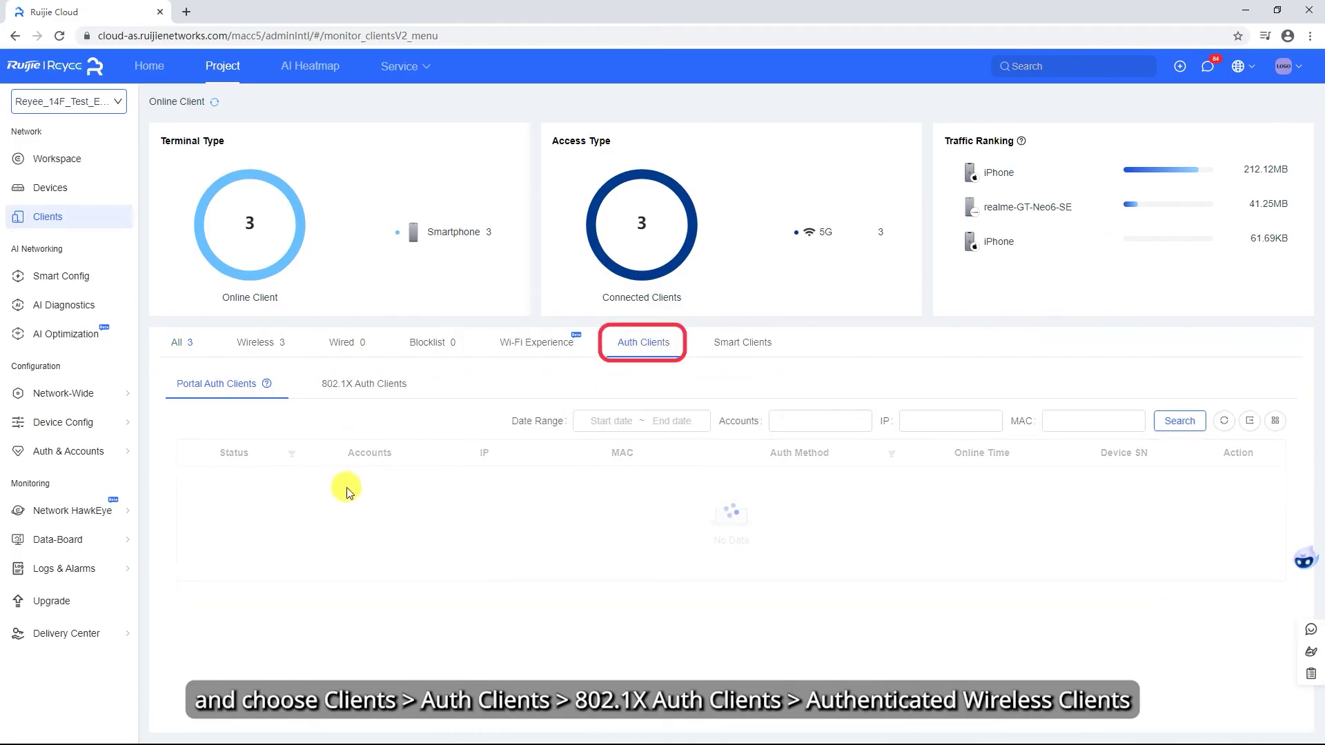
{"action": "left_click", "coordinate": [359, 384]}
{"action": "left_click", "coordinate": [313, 422]}
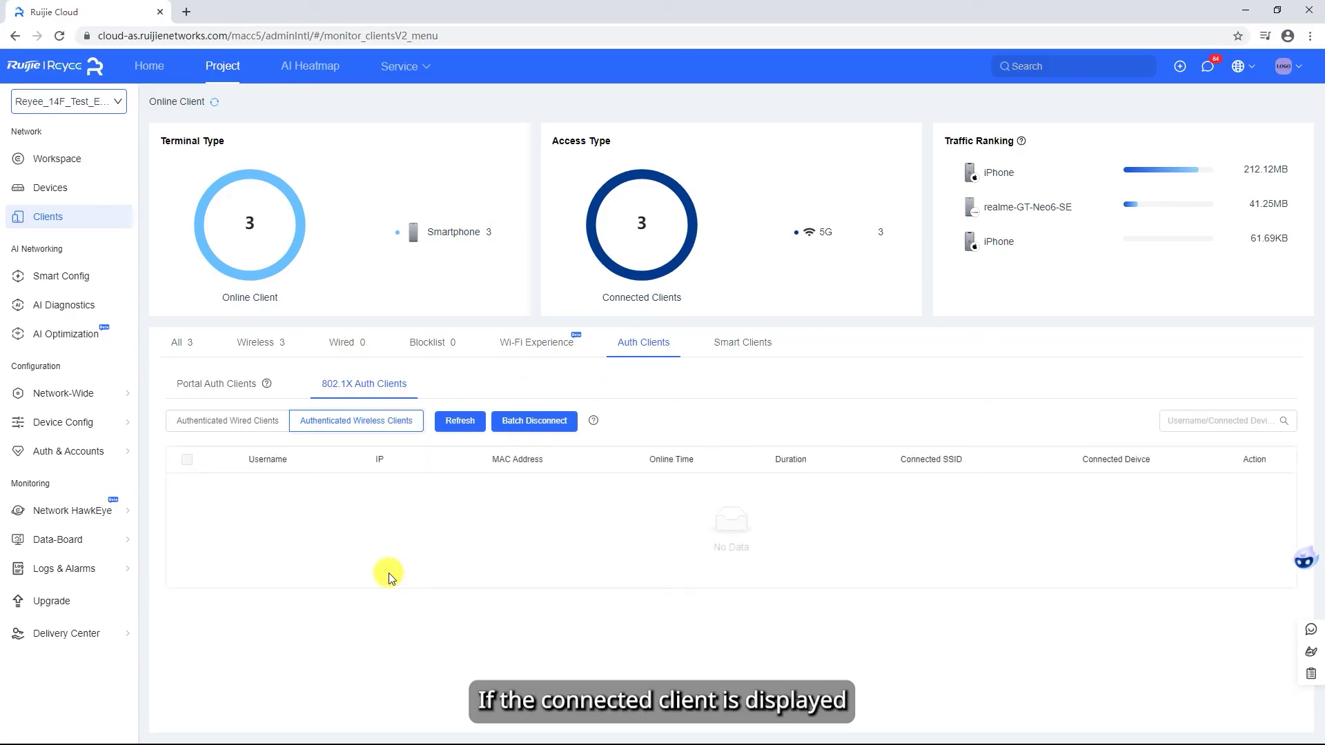